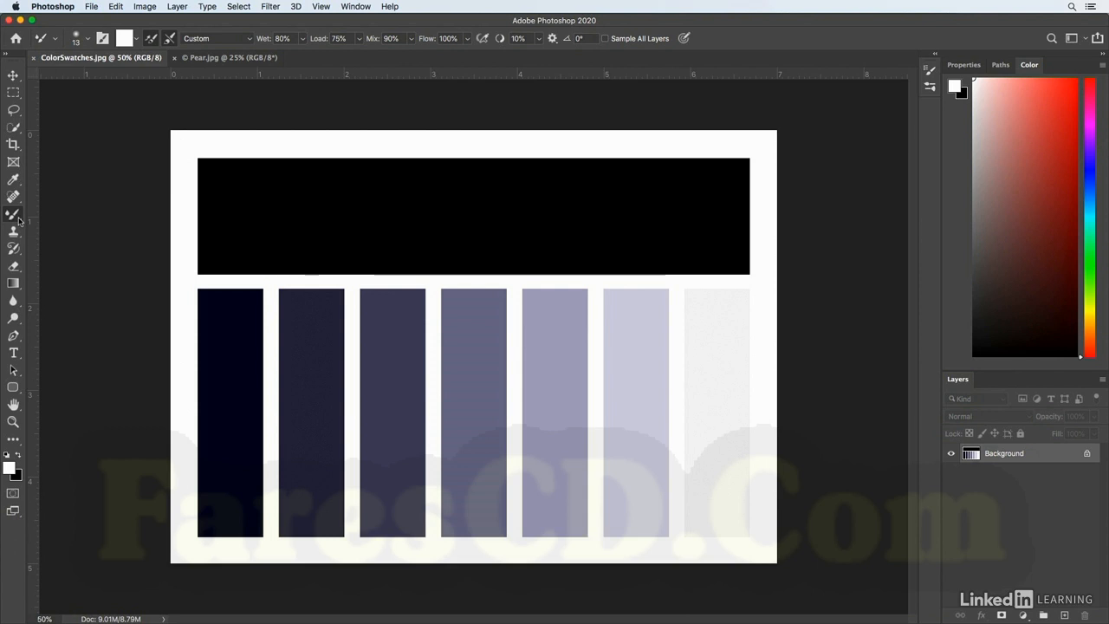
# Activate the Mixer Brush tool and reset the tool
pyautogui.click(17, 218)
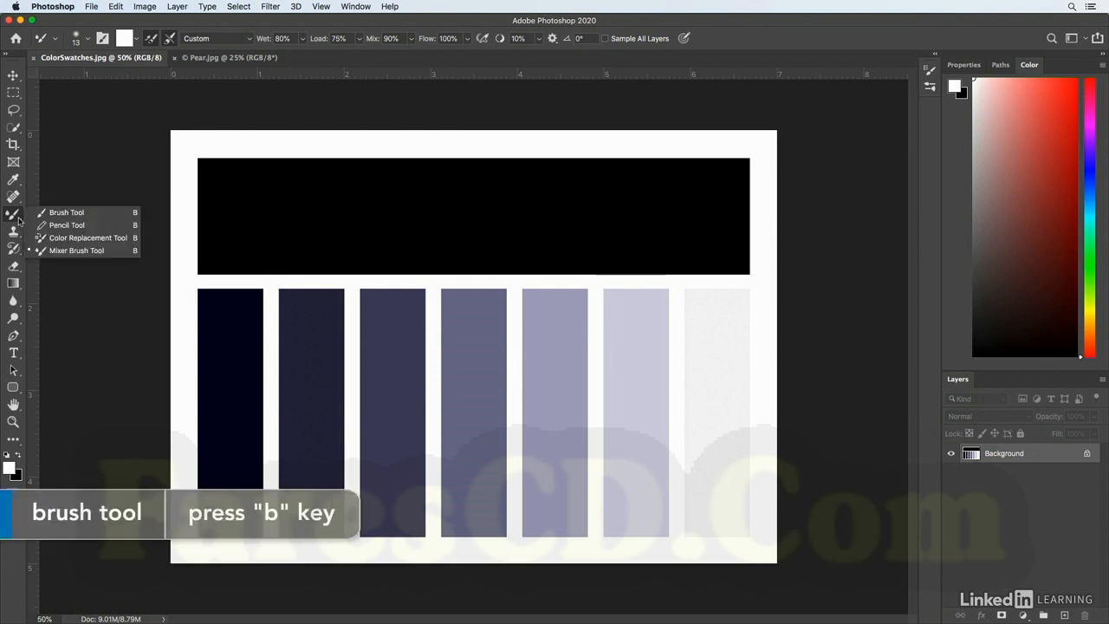
pyautogui.click(50, 251)
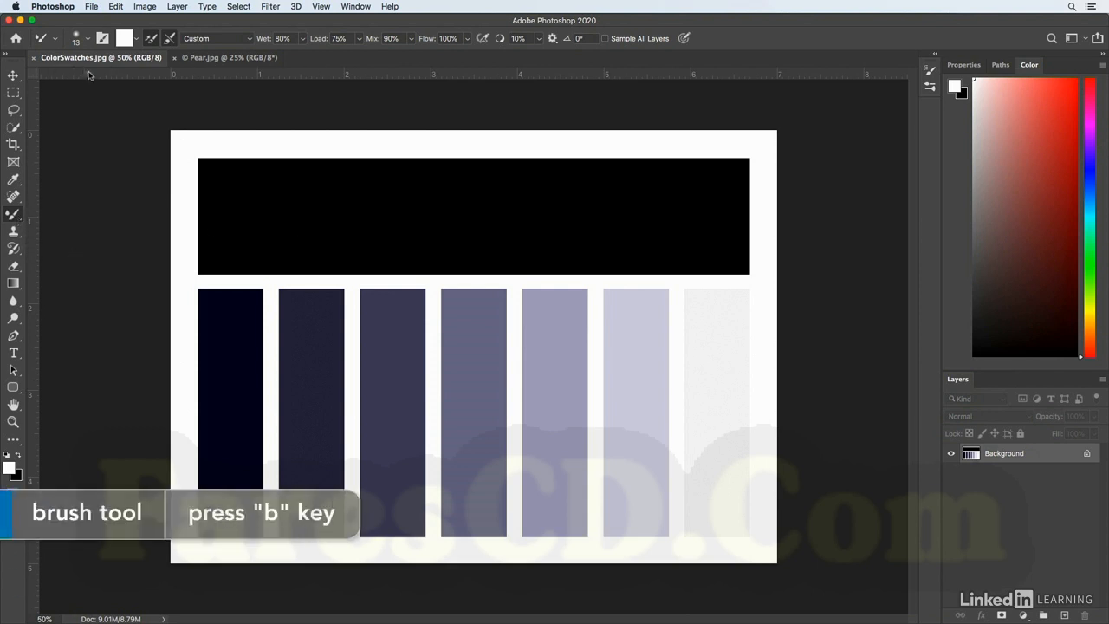
pyautogui.rightClick(54, 39)
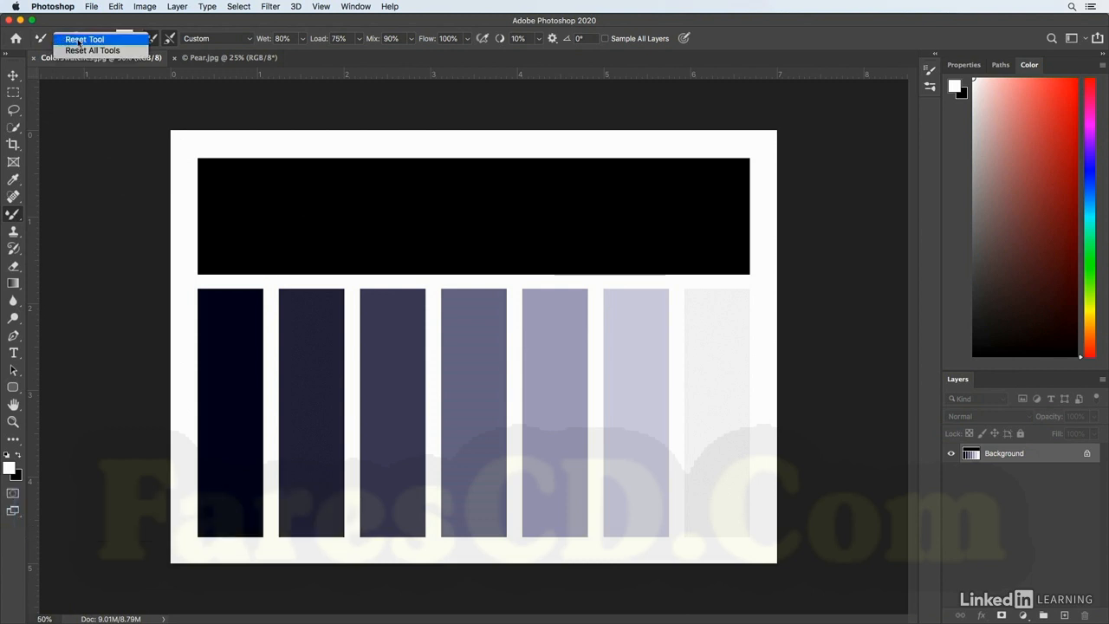
pyautogui.click(80, 40)
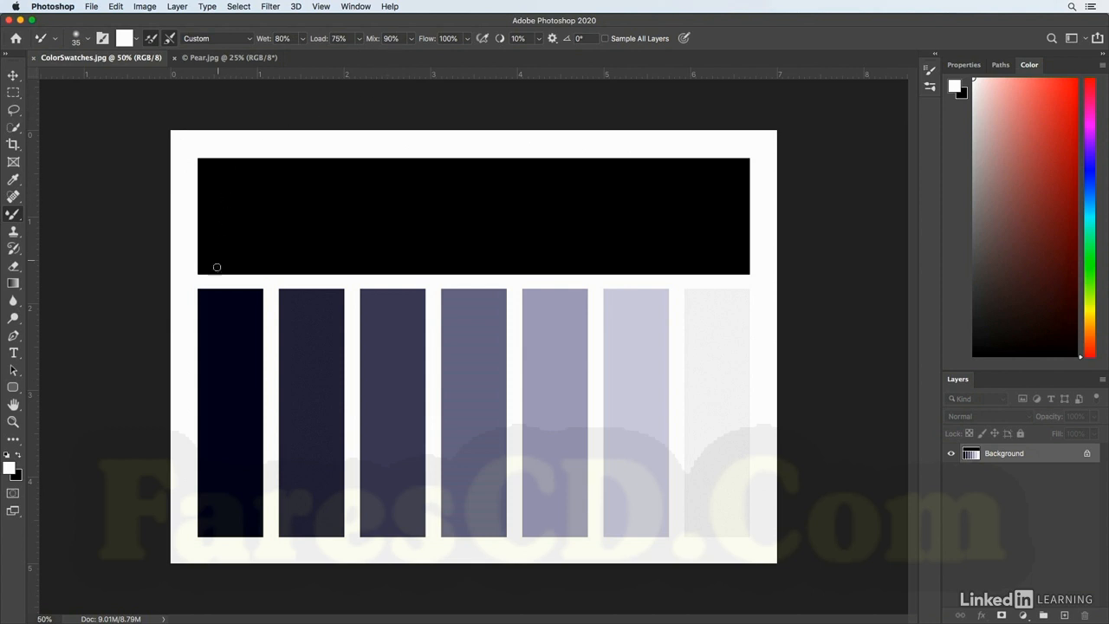
# Set the Mixer Brush to 10% load and 0% wet, and paint a white stroke in the upper part of the black bar
pyautogui.click(359, 39)
pyautogui.moveTo(359, 55); pyautogui.dragTo(327, 60)
pyautogui.click(302, 40)
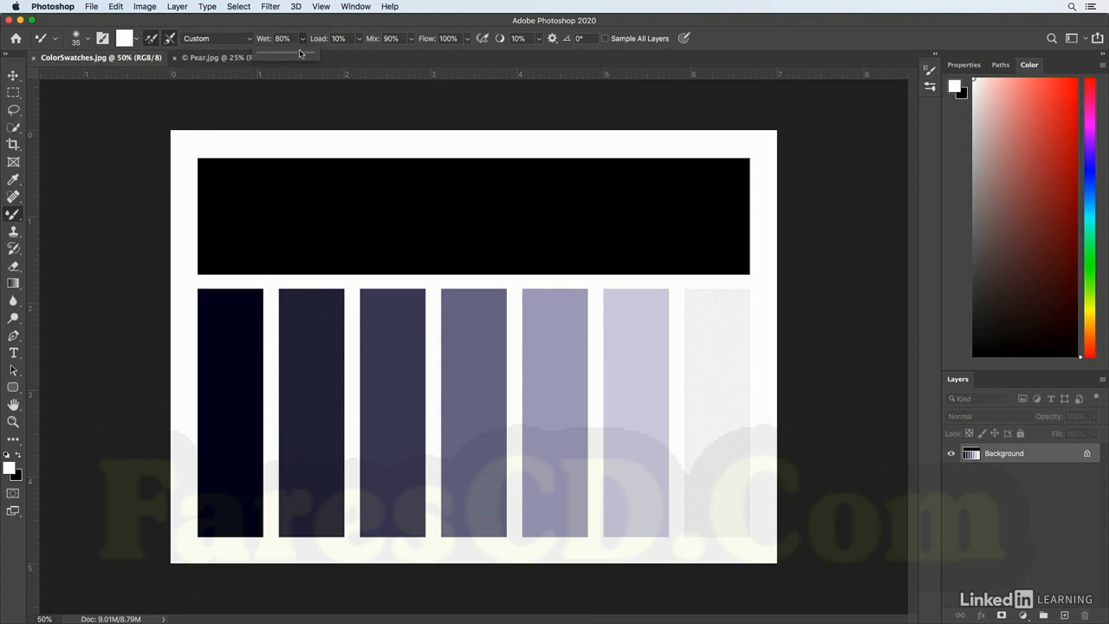
pyautogui.moveTo(300, 56); pyautogui.dragTo(219, 53)
pyautogui.click(317, 28)
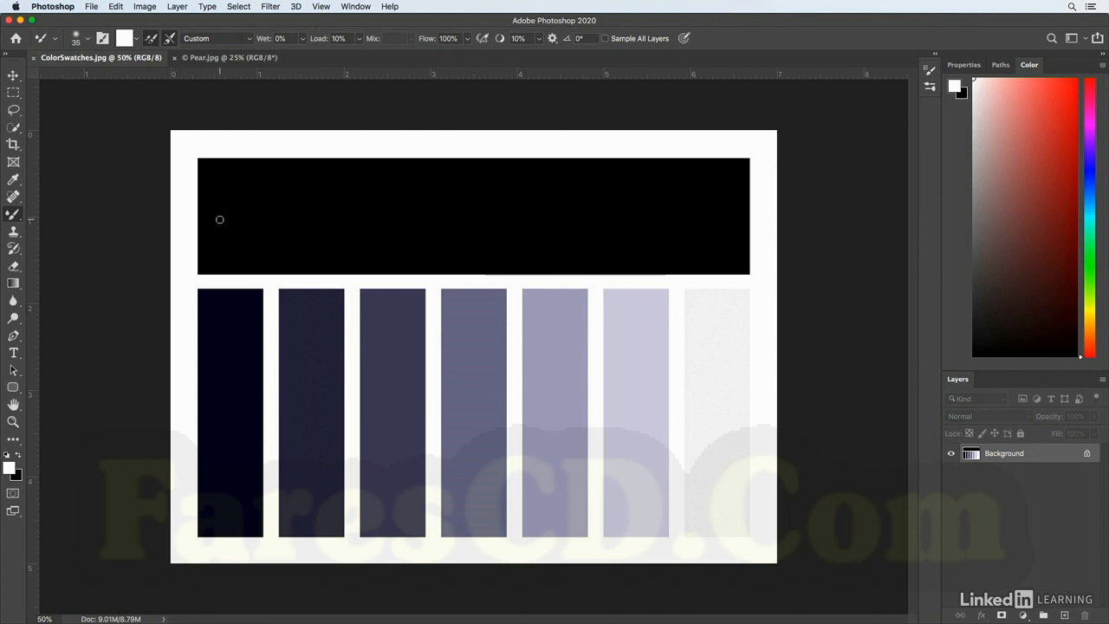
pyautogui.moveTo(217, 184)
pyautogui.mouseDown()
pyautogui.moveTo(299, 201)
pyautogui.moveTo(327, 170)
pyautogui.moveTo(343, 188)
pyautogui.moveTo(372, 177)
pyautogui.moveTo(413, 196)
pyautogui.mouseUp()
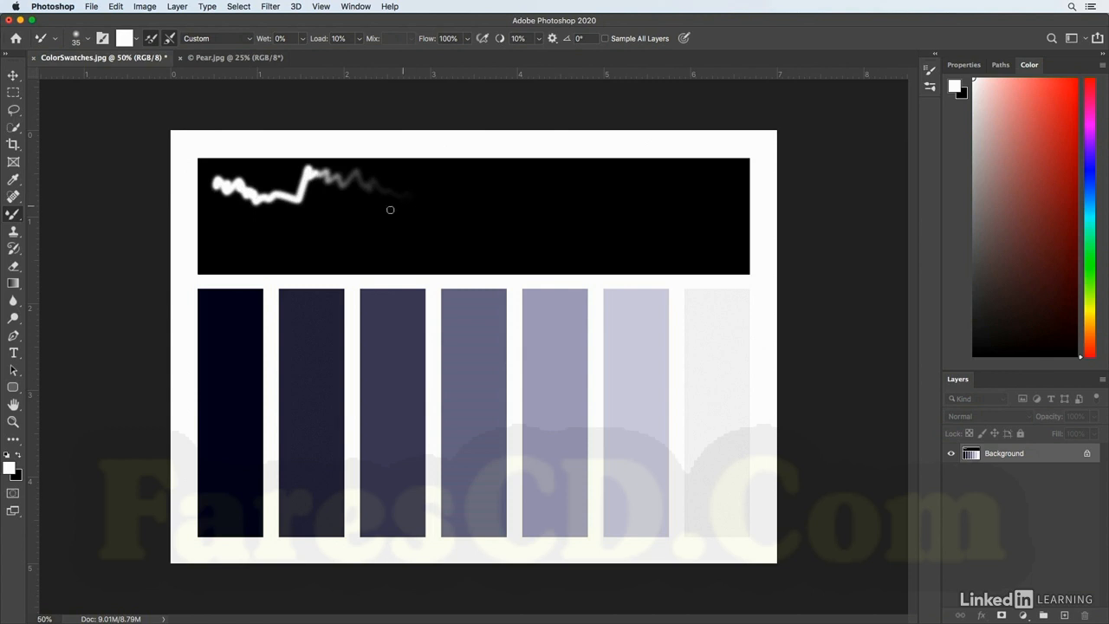
# Set the load to 50%, enlarge the brush to 60 px, and paint a long white zigzag across the black bar
pyautogui.click(362, 39)
pyautogui.moveTo(356, 53); pyautogui.dragTo(381, 54)
pyautogui.click(380, 50)
pyautogui.press(']')
pyautogui.press(']')
pyautogui.press(']')
pyautogui.press(']')
pyautogui.moveTo(210, 230)
pyautogui.mouseDown()
pyautogui.moveTo(272, 218)
pyautogui.moveTo(322, 231)
pyautogui.moveTo(337, 215)
pyautogui.moveTo(365, 217)
pyautogui.moveTo(391, 246)
pyautogui.moveTo(417, 224)
pyautogui.moveTo(437, 261)
pyautogui.moveTo(484, 208)
pyautogui.moveTo(500, 253)
pyautogui.moveTo(544, 206)
pyautogui.moveTo(550, 231)
pyautogui.moveTo(568, 192)
pyautogui.moveTo(583, 230)
pyautogui.moveTo(608, 213)
pyautogui.moveTo(642, 239)
pyautogui.moveTo(684, 233)
pyautogui.mouseUp()
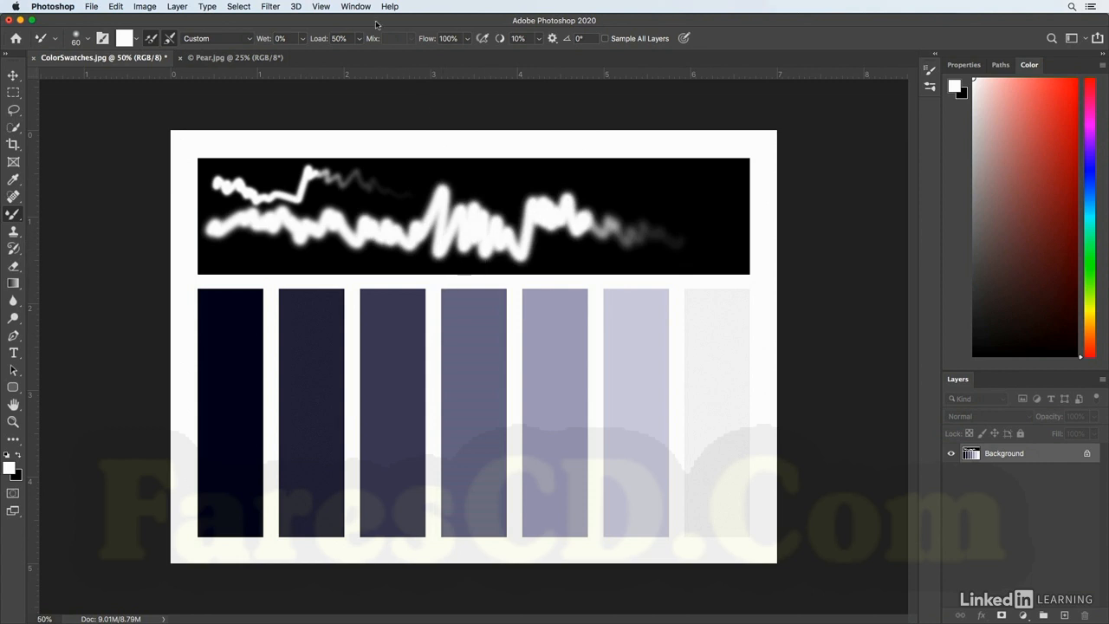
# Set the Mixer Brush wetness to 10% and its brush tip spacing to 3%
pyautogui.click(304, 39)
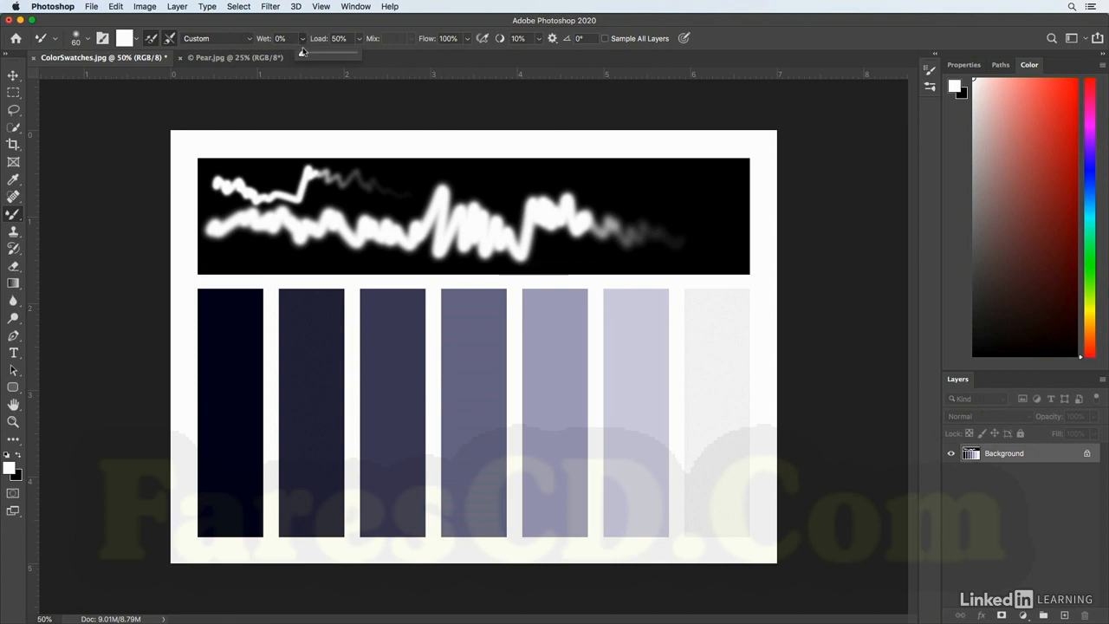
pyautogui.moveTo(304, 56); pyautogui.dragTo(306, 55)
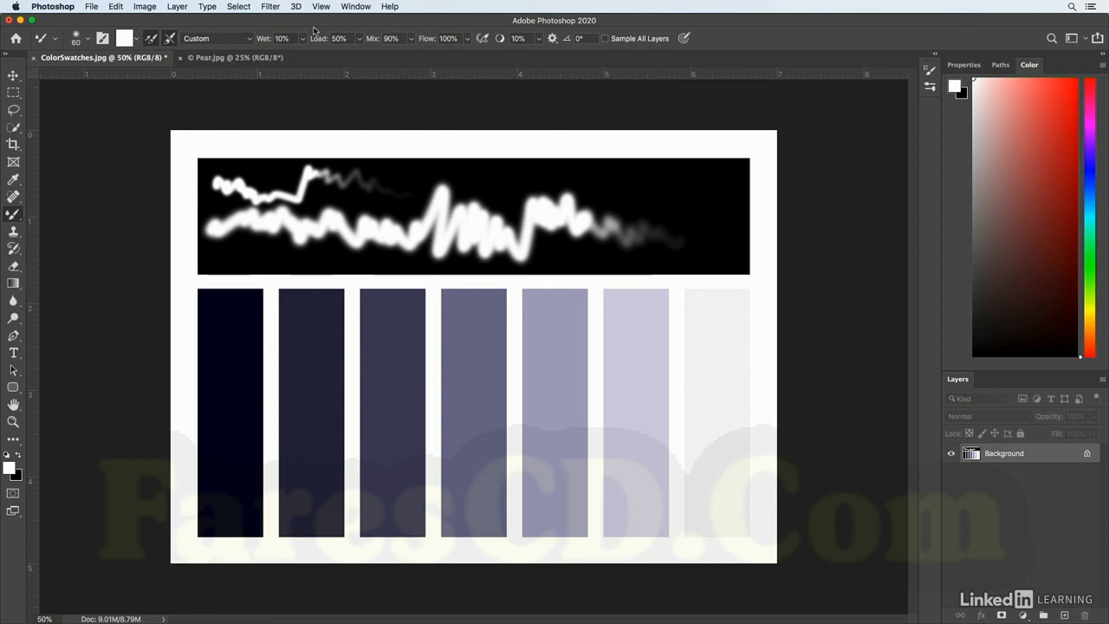
pyautogui.click(931, 69)
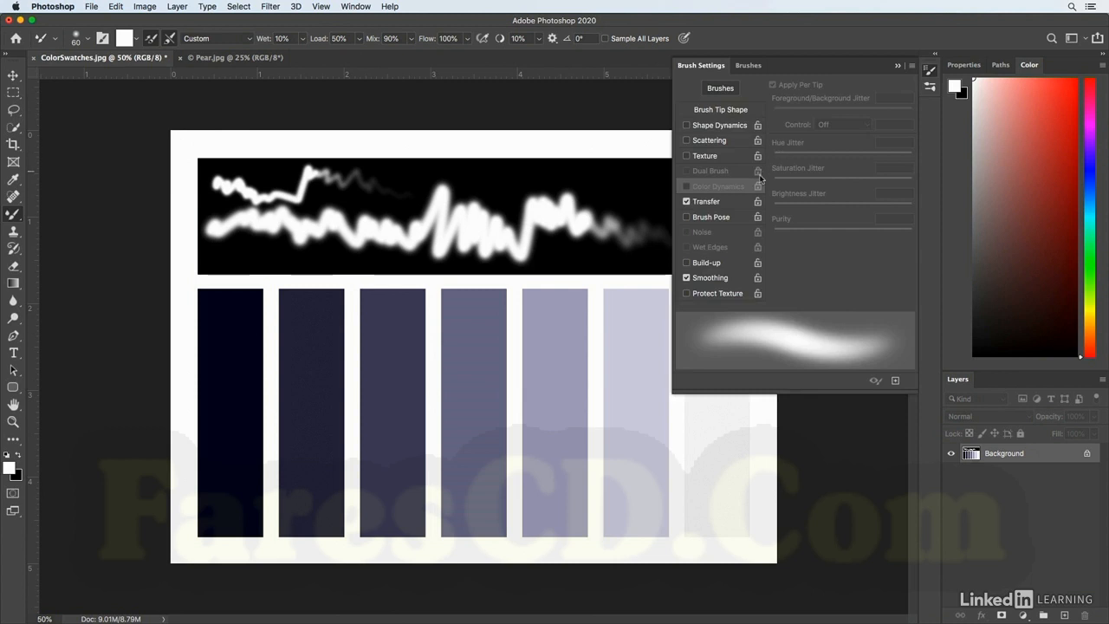
pyautogui.click(725, 111)
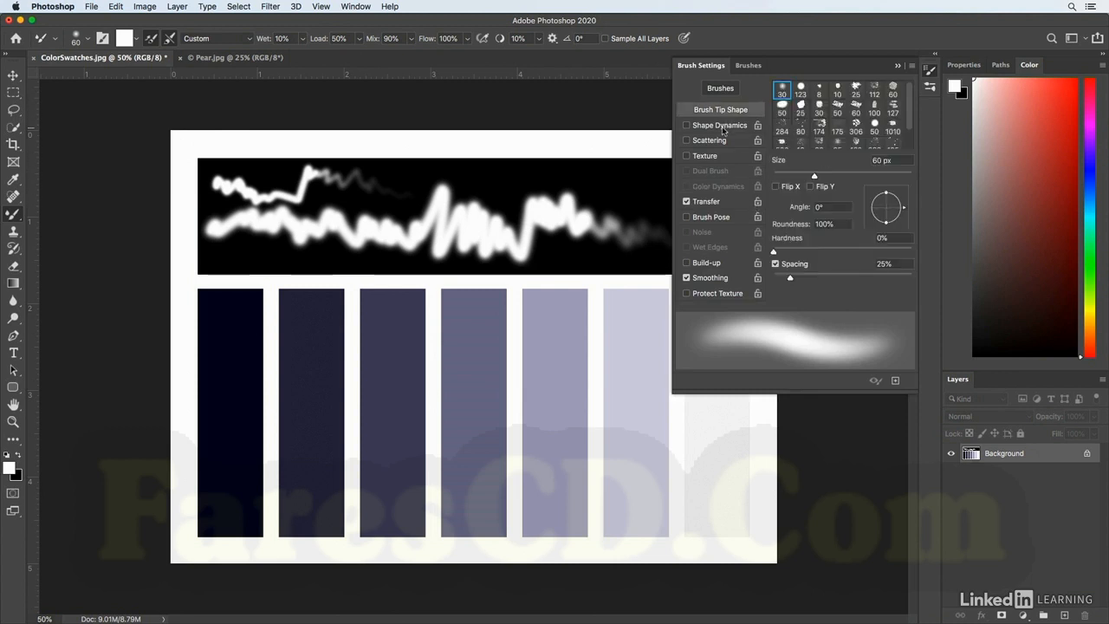
pyautogui.moveTo(791, 280); pyautogui.dragTo(776, 279)
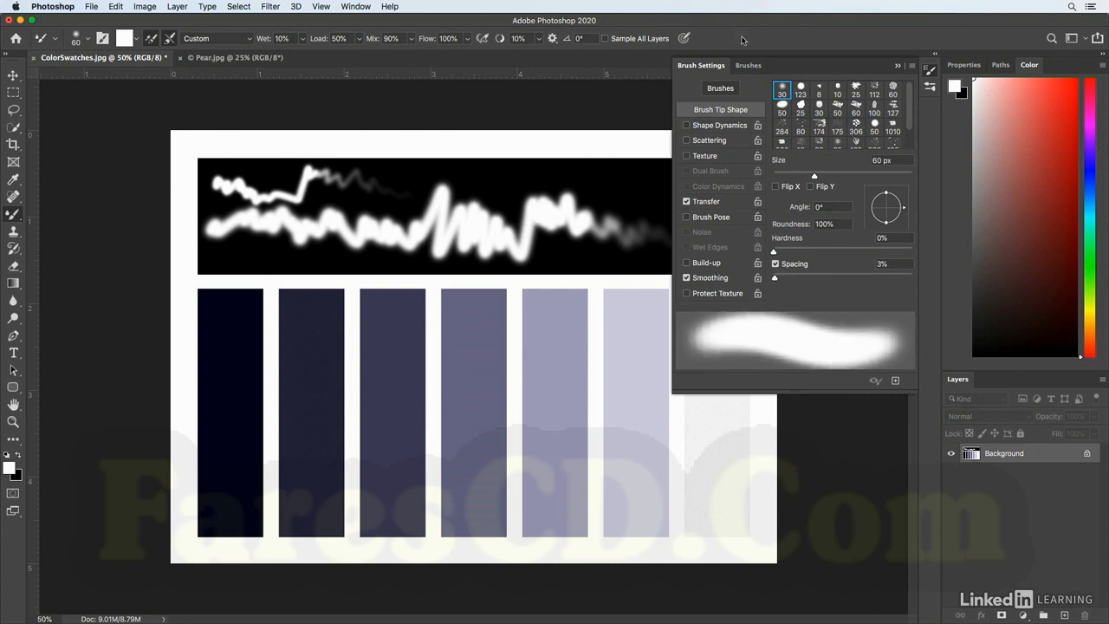
pyautogui.click(929, 69)
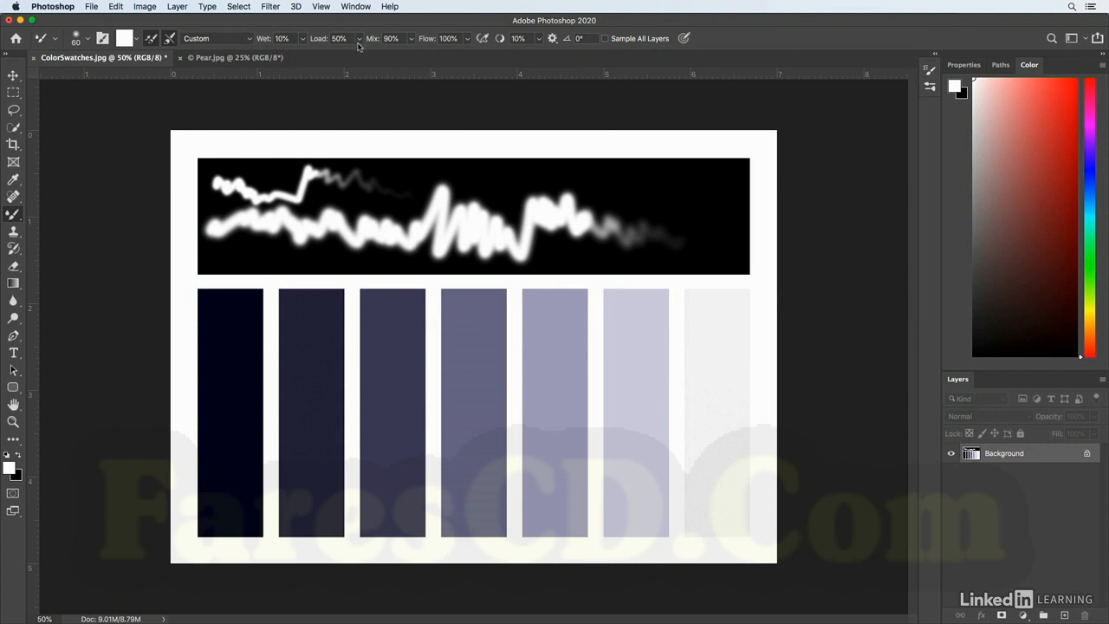
# Set the mix to 0%, enlarge the brush to 125 px, and paint a horizontal stroke across the upper part of all seven swatches
pyautogui.click(413, 38)
pyautogui.moveTo(414, 54); pyautogui.dragTo(325, 81)
pyautogui.press(']')
pyautogui.press(']')
pyautogui.press(']')
pyautogui.press(']')
pyautogui.press(']')
pyautogui.moveTo(217, 325)
pyautogui.mouseDown()
pyautogui.moveTo(676, 325)
pyautogui.moveTo(765, 341)
pyautogui.mouseUp()
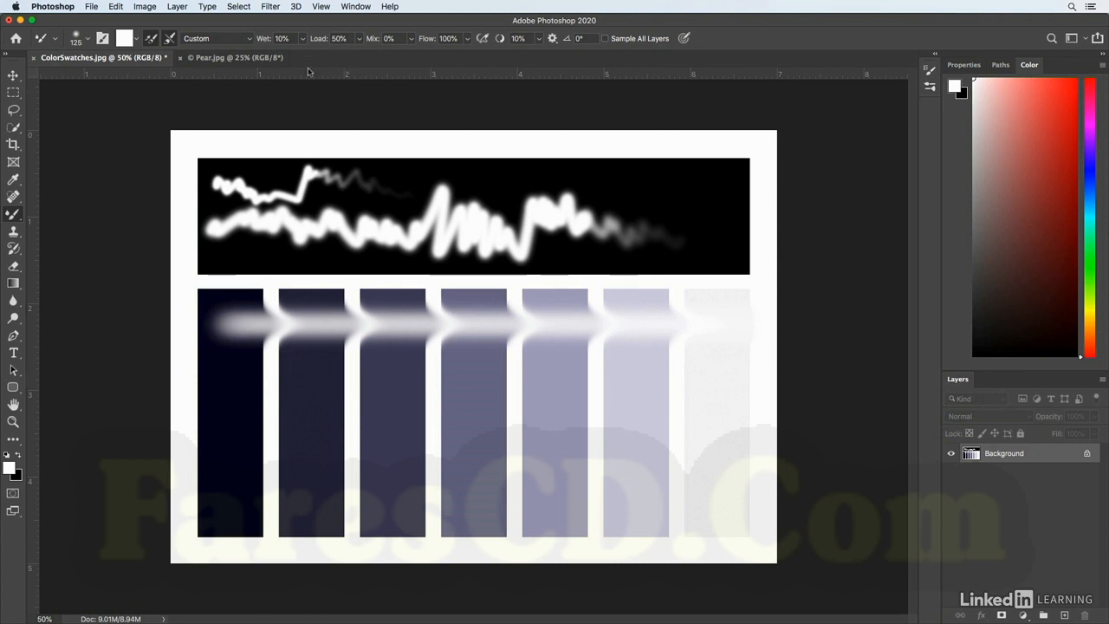
# Set the wetness to 100% and paint a second horizontal stroke across the swatches below the first one
pyautogui.click(304, 39)
pyautogui.moveTo(300, 54); pyautogui.dragTo(349, 54)
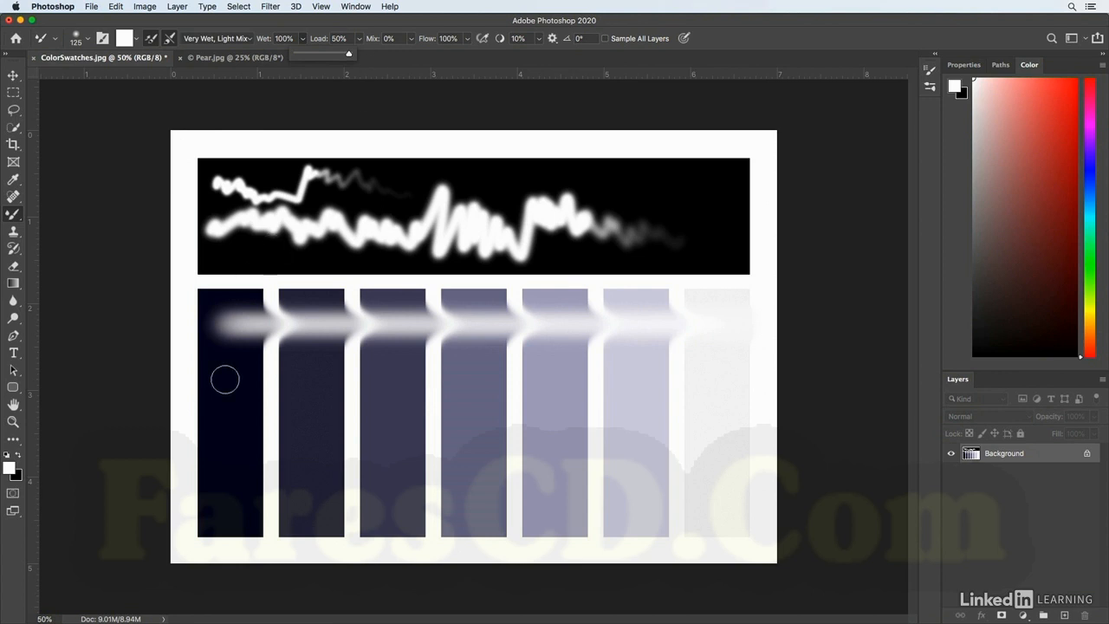
pyautogui.moveTo(224, 379)
pyautogui.mouseDown()
pyautogui.moveTo(415, 388)
pyautogui.moveTo(657, 366)
pyautogui.moveTo(760, 369)
pyautogui.mouseUp()
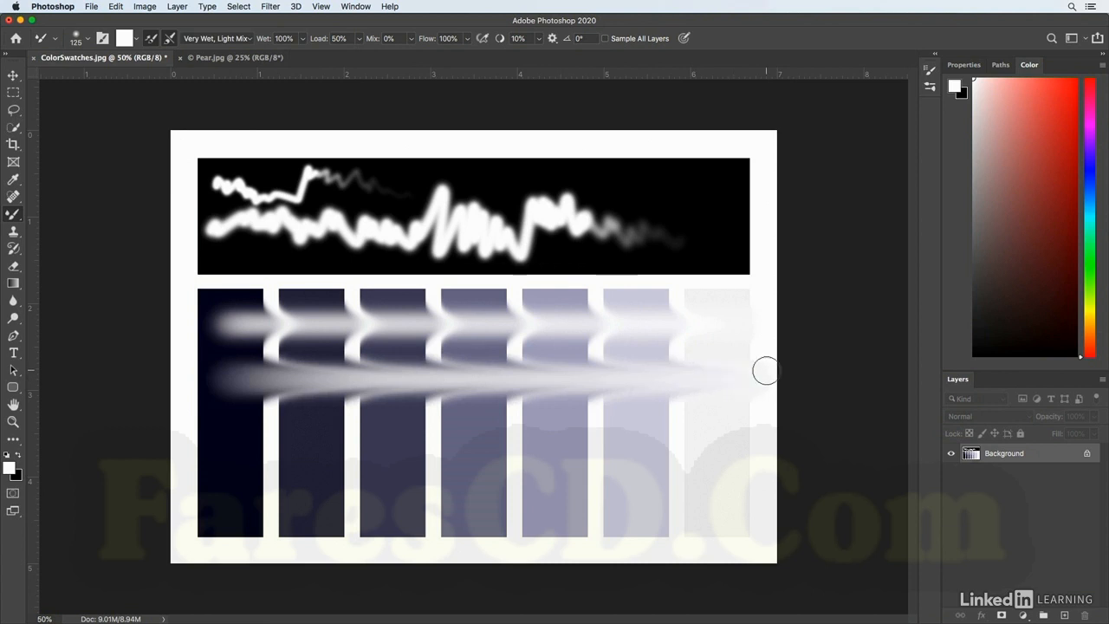
pyautogui.moveTo(765, 371); pyautogui.dragTo(767, 371)
# Set wet and mix to 50% each and paint a third horizontal stroke across the swatches
pyautogui.click(298, 41)
pyautogui.moveTo(303, 55); pyautogui.dragTo(273, 59)
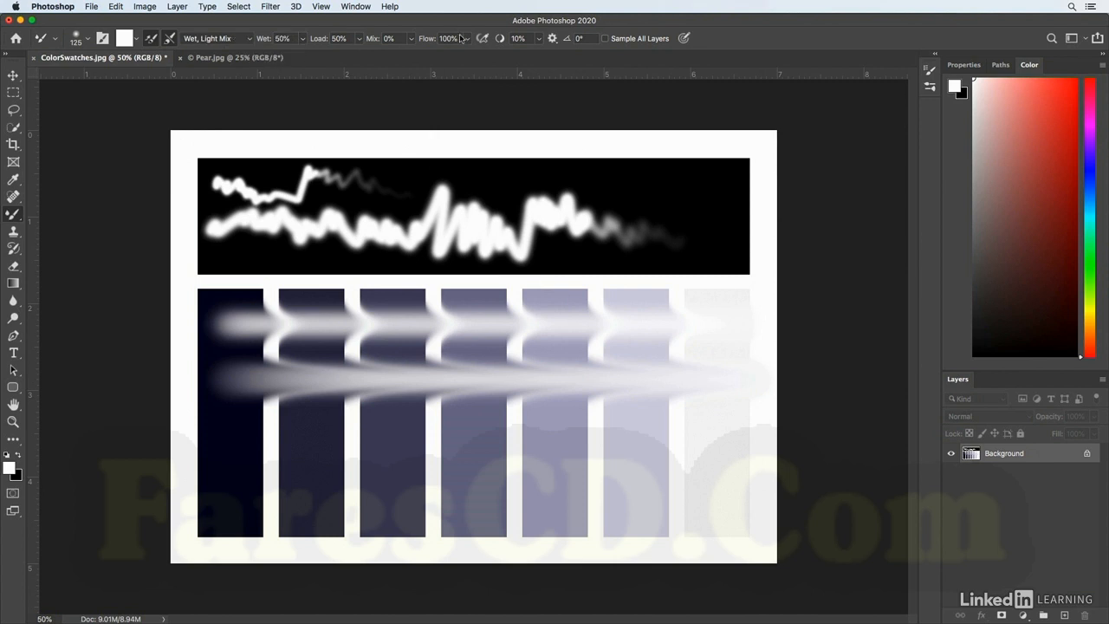
pyautogui.click(466, 40)
pyautogui.click(376, 39)
pyautogui.write('50')
pyautogui.press('Return')
pyautogui.moveTo(235, 446)
pyautogui.mouseDown()
pyautogui.moveTo(690, 456)
pyautogui.moveTo(748, 447)
pyautogui.mouseUp()
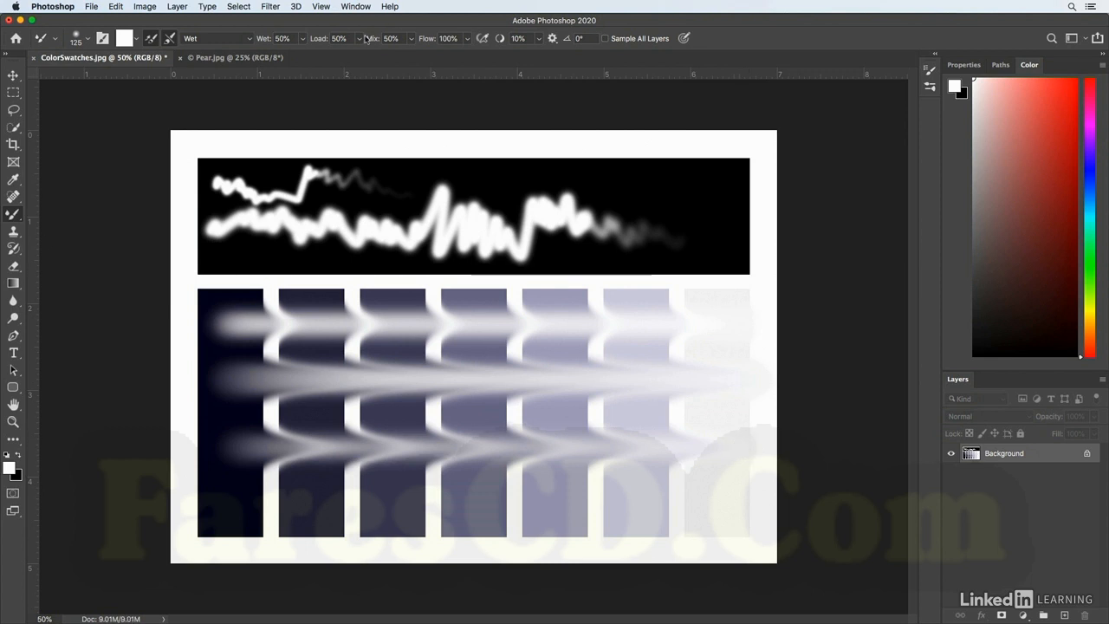
# Set the mix to 100% and paint a fourth horizontal stroke near the lower end of the swatches
pyautogui.click(397, 39)
pyautogui.write('100')
pyautogui.press('Tab')
pyautogui.moveTo(231, 503); pyautogui.dragTo(787, 492)
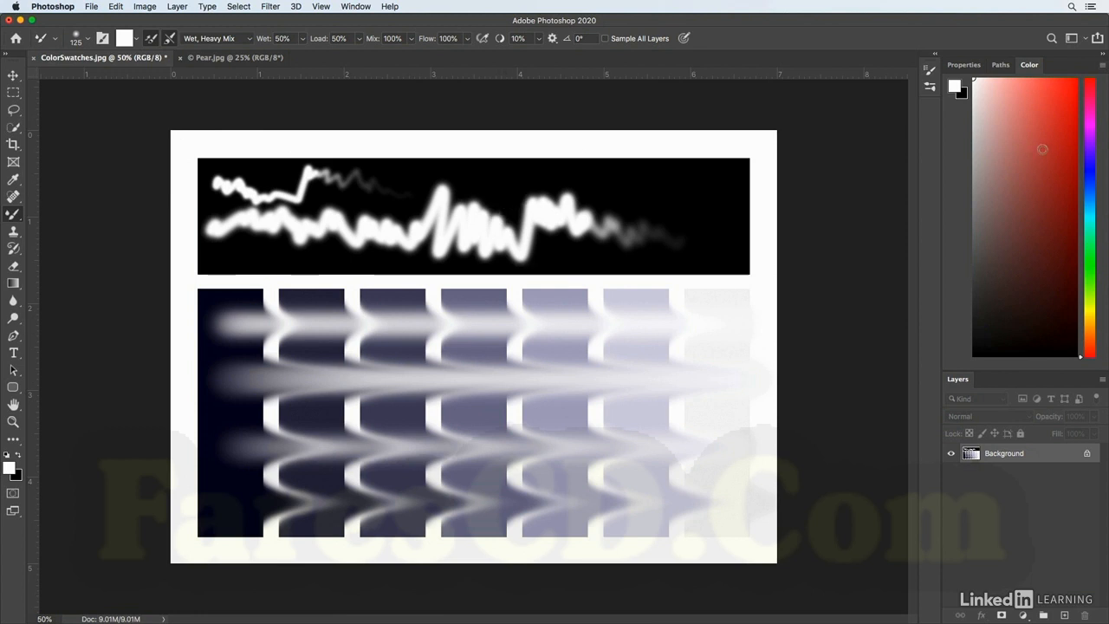
# Pick a bright red, set the mix to 50%, and paint a red stroke over the right half of the black bar
pyautogui.click(1069, 96)
pyautogui.moveTo(1071, 101); pyautogui.dragTo(1079, 95)
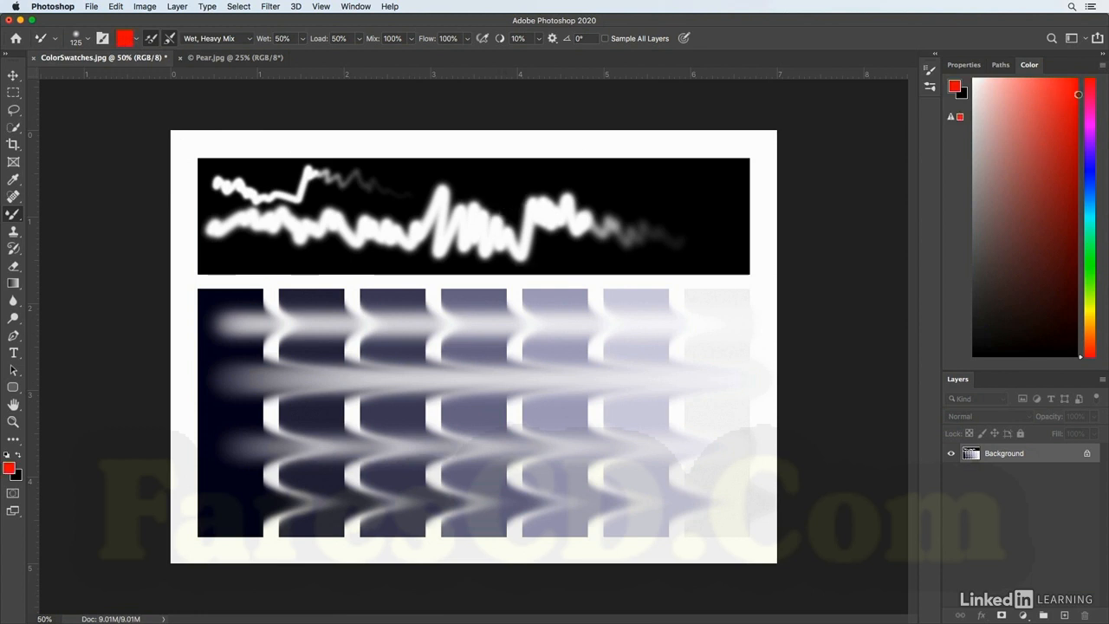
pyautogui.click(411, 38)
pyautogui.moveTo(411, 55); pyautogui.dragTo(386, 58)
pyautogui.press('Return')
pyautogui.moveTo(517, 187)
pyautogui.mouseDown()
pyautogui.moveTo(524, 177)
pyautogui.moveTo(590, 179)
pyautogui.moveTo(698, 200)
pyautogui.moveTo(663, 206)
pyautogui.moveTo(641, 189)
pyautogui.moveTo(620, 215)
pyautogui.mouseUp()
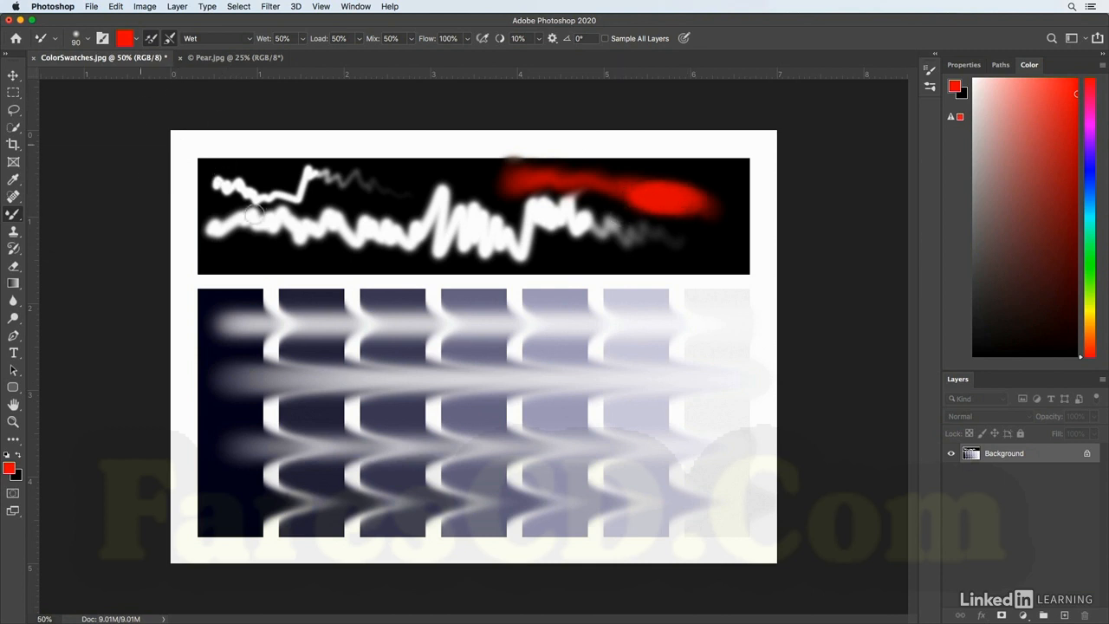
# Pick yellow, paint over the right end of the red stroke, and add a short yellow stroke near the middle of the black bar
pyautogui.click(1091, 315)
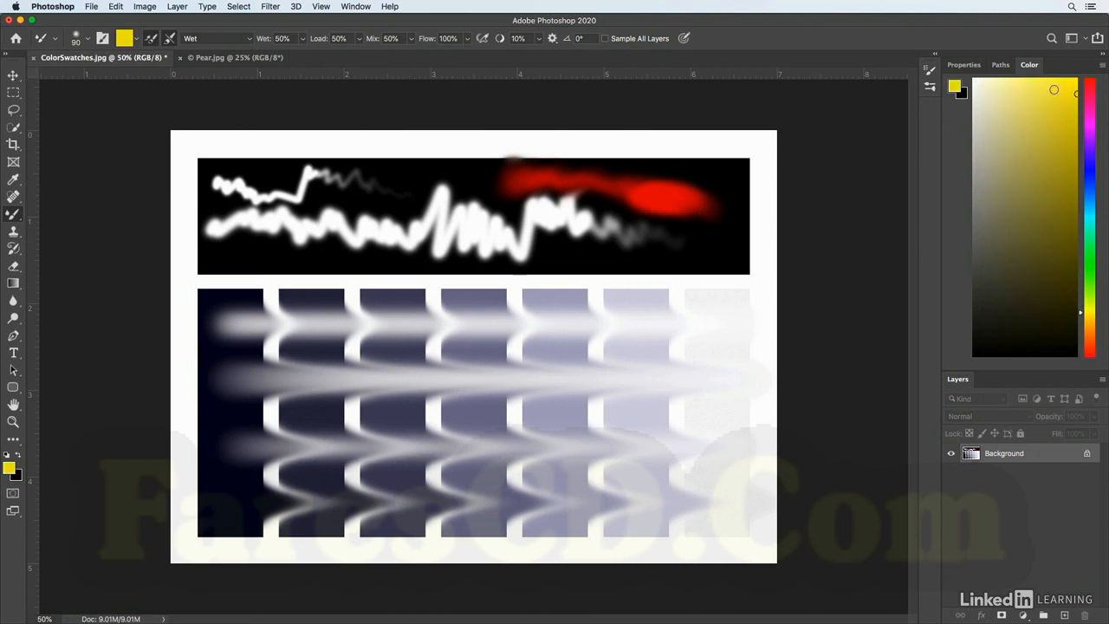
pyautogui.moveTo(694, 189)
pyautogui.mouseDown()
pyautogui.moveTo(722, 215)
pyautogui.moveTo(690, 203)
pyautogui.mouseUp()
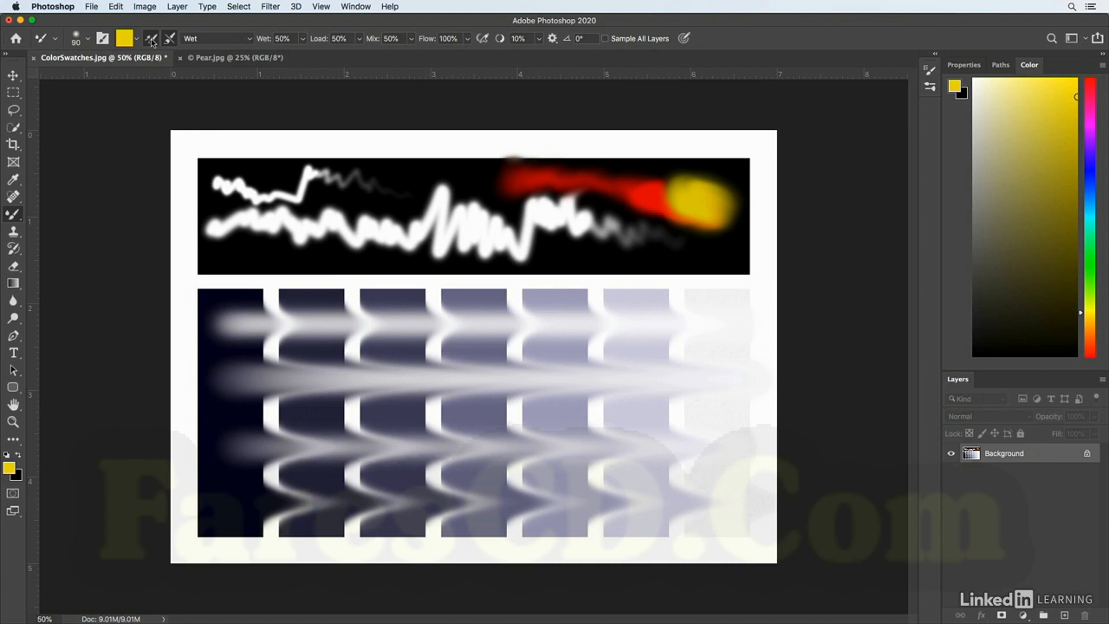
pyautogui.moveTo(389, 182); pyautogui.dragTo(442, 173)
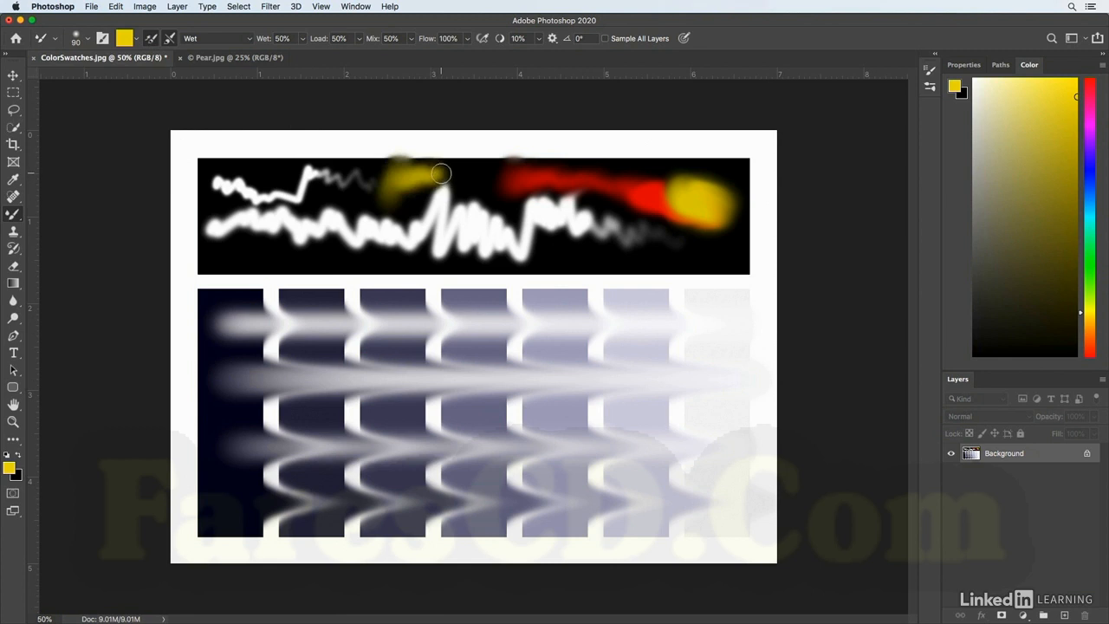
# Smear the paint mid-bar with brush loading after each stroke off, and sweep yellow across the red stroke with loading on again
pyautogui.click(150, 39)
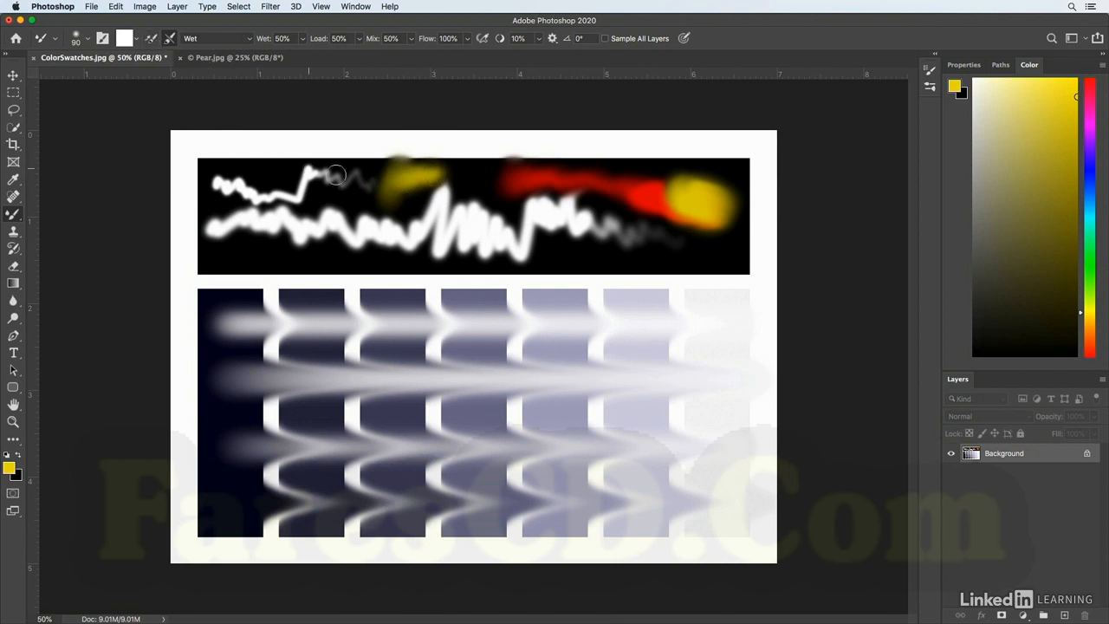
pyautogui.moveTo(392, 203)
pyautogui.mouseDown()
pyautogui.moveTo(416, 183)
pyautogui.moveTo(417, 206)
pyautogui.moveTo(452, 160)
pyautogui.moveTo(456, 201)
pyautogui.moveTo(435, 214)
pyautogui.moveTo(473, 196)
pyautogui.moveTo(479, 176)
pyautogui.moveTo(476, 216)
pyautogui.moveTo(389, 199)
pyautogui.moveTo(451, 171)
pyautogui.moveTo(428, 162)
pyautogui.moveTo(433, 179)
pyautogui.moveTo(467, 177)
pyautogui.moveTo(436, 187)
pyautogui.mouseUp()
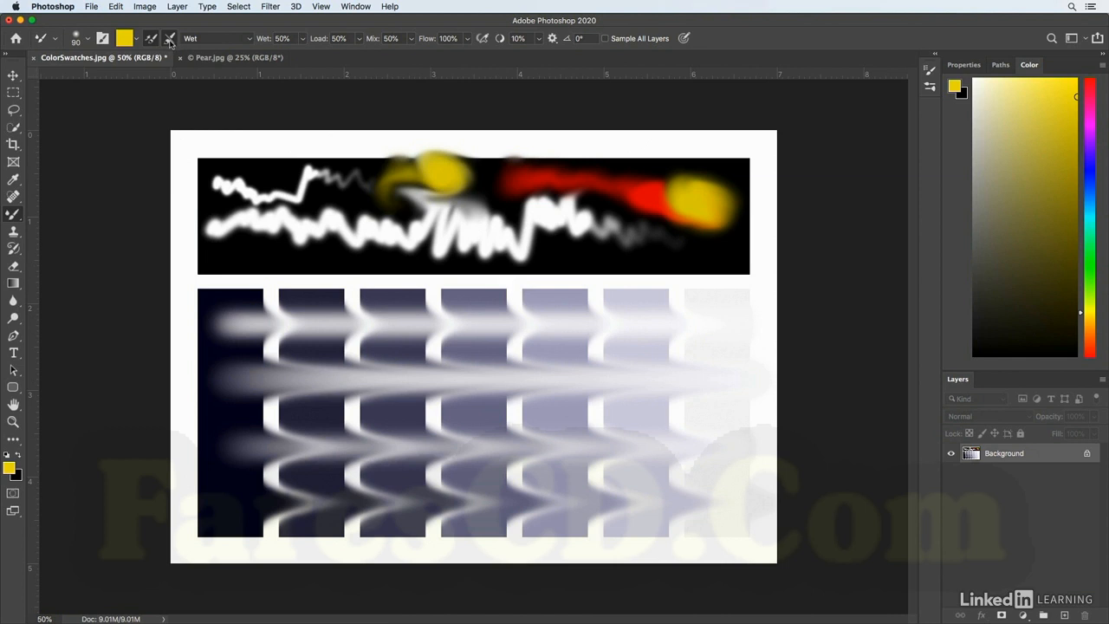
pyautogui.moveTo(646, 198)
pyautogui.mouseDown()
pyautogui.moveTo(581, 158)
pyautogui.moveTo(679, 188)
pyautogui.moveTo(630, 153)
pyautogui.moveTo(583, 159)
pyautogui.moveTo(608, 176)
pyautogui.moveTo(494, 147)
pyautogui.mouseUp()
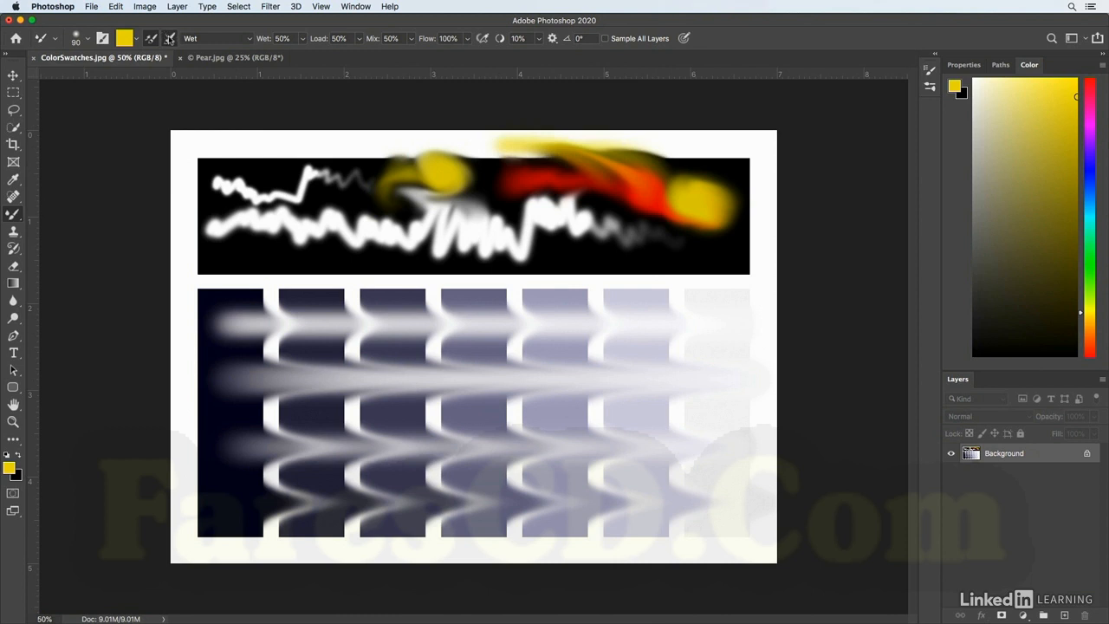
# Paint yellow strokes along the lower part of the black bar with brush cleaning after each stroke off, and turn cleaning back on
pyautogui.moveTo(557, 240)
pyautogui.mouseDown()
pyautogui.moveTo(586, 246)
pyautogui.moveTo(568, 237)
pyautogui.mouseUp()
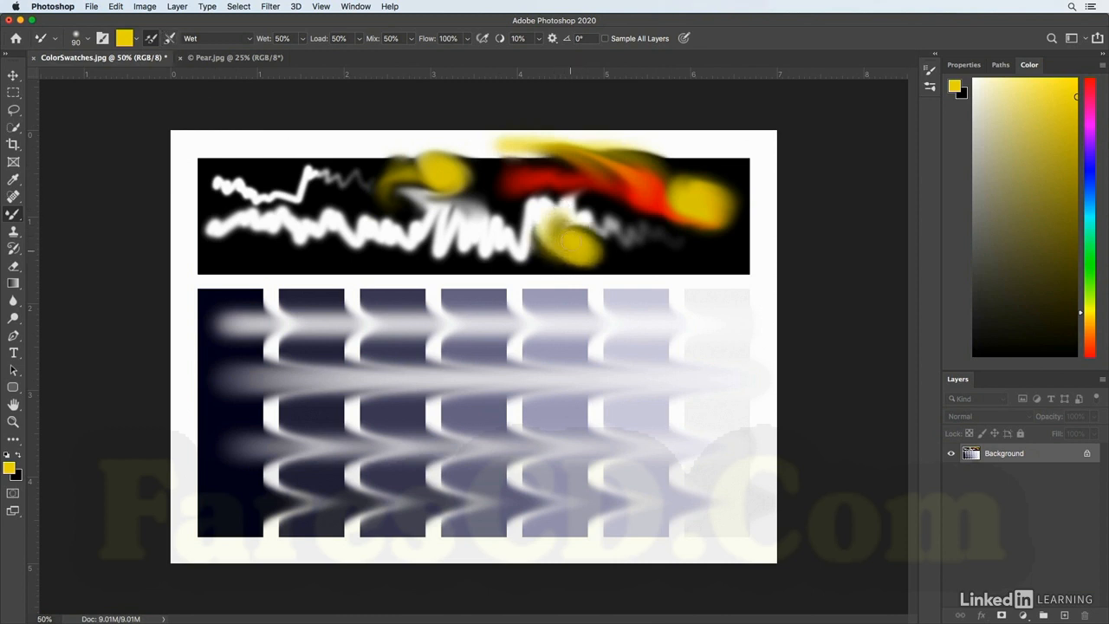
pyautogui.moveTo(708, 248)
pyautogui.mouseDown()
pyautogui.moveTo(663, 245)
pyautogui.moveTo(686, 248)
pyautogui.moveTo(675, 236)
pyautogui.moveTo(706, 261)
pyautogui.moveTo(608, 252)
pyautogui.moveTo(746, 252)
pyautogui.moveTo(543, 243)
pyautogui.mouseUp()
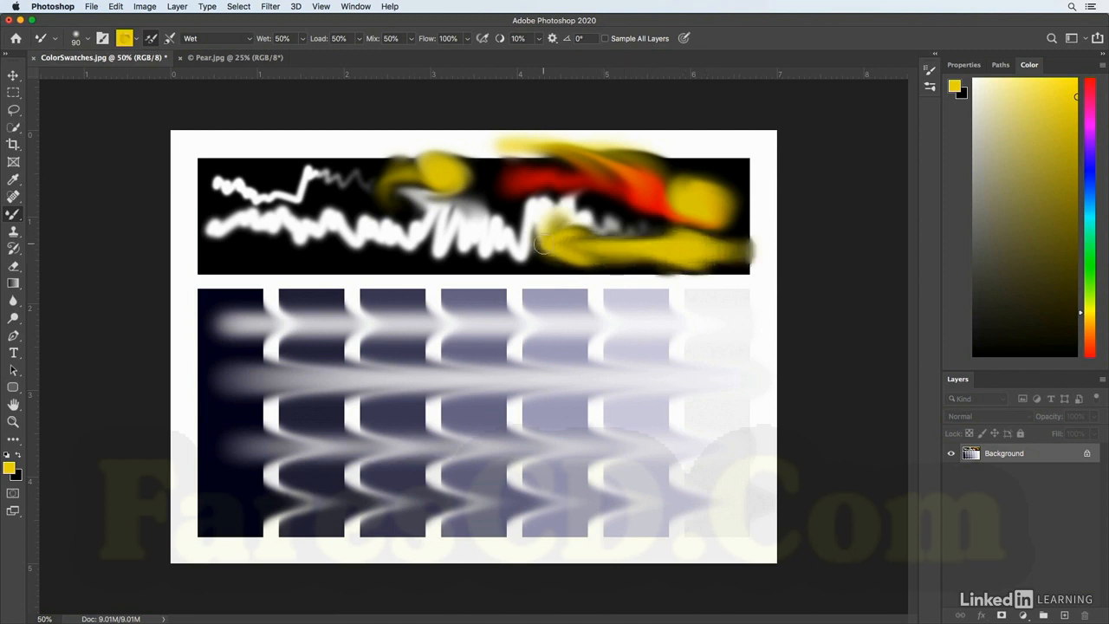
pyautogui.moveTo(377, 241)
pyautogui.mouseDown()
pyautogui.moveTo(389, 231)
pyautogui.moveTo(410, 240)
pyautogui.mouseUp()
pyautogui.moveTo(265, 241)
pyautogui.mouseDown()
pyautogui.moveTo(232, 240)
pyautogui.moveTo(357, 261)
pyautogui.mouseUp()
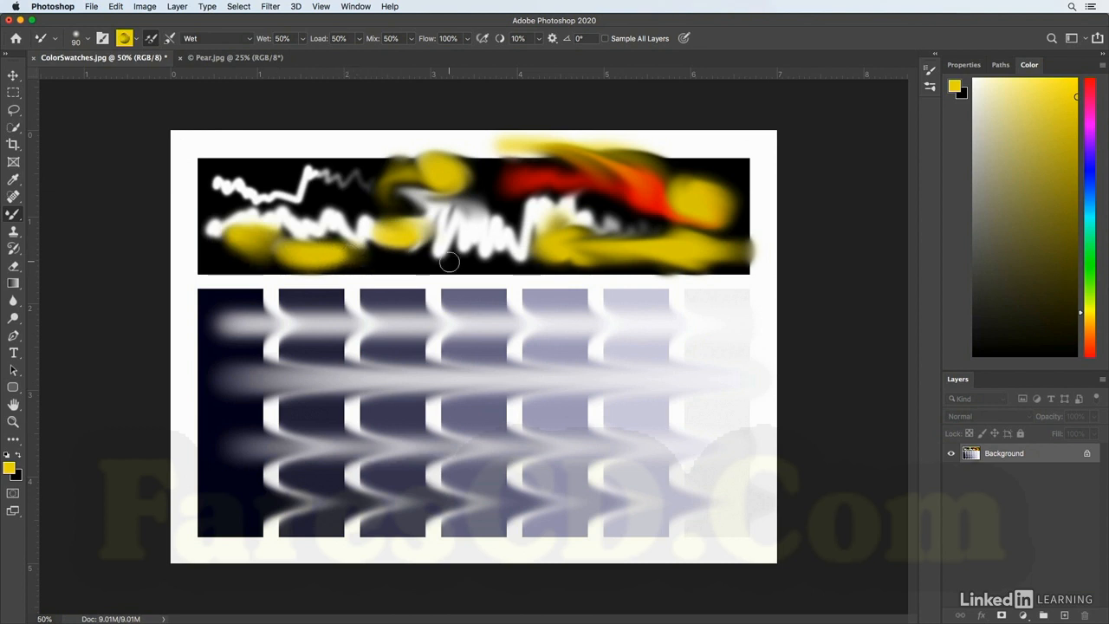
pyautogui.click(171, 42)
# Switch to the Pear.jpg document and turn off brush loading after each stroke
pyautogui.click(230, 58)
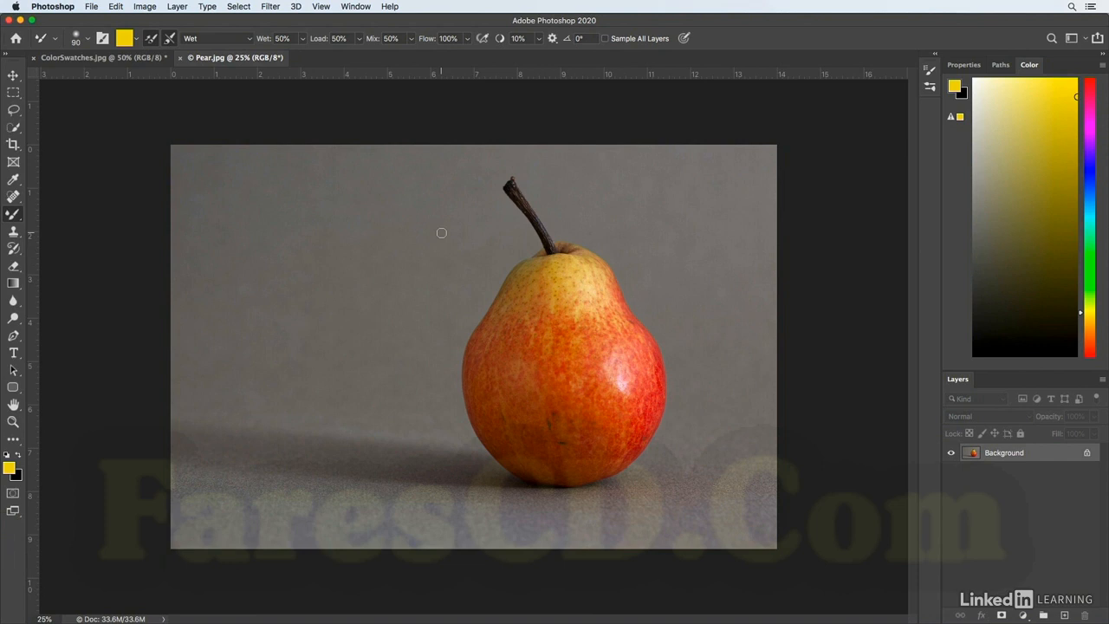
pyautogui.click(151, 41)
# Collapse the expanded brush groups and restore the Legacy Brushes set to the brush presets
pyautogui.click(931, 87)
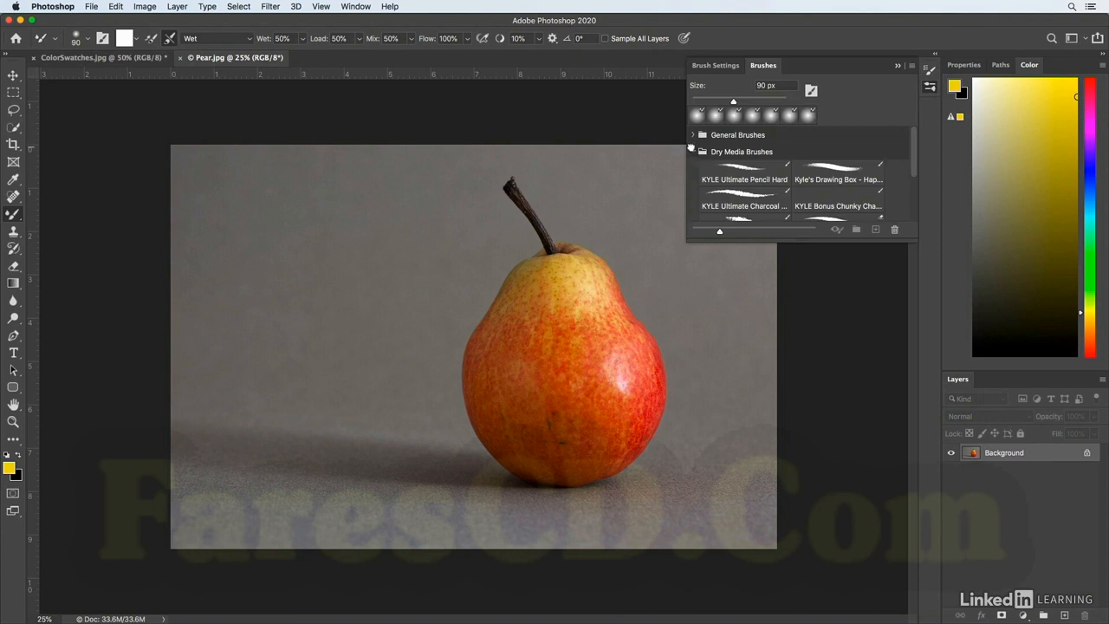
pyautogui.click(694, 154)
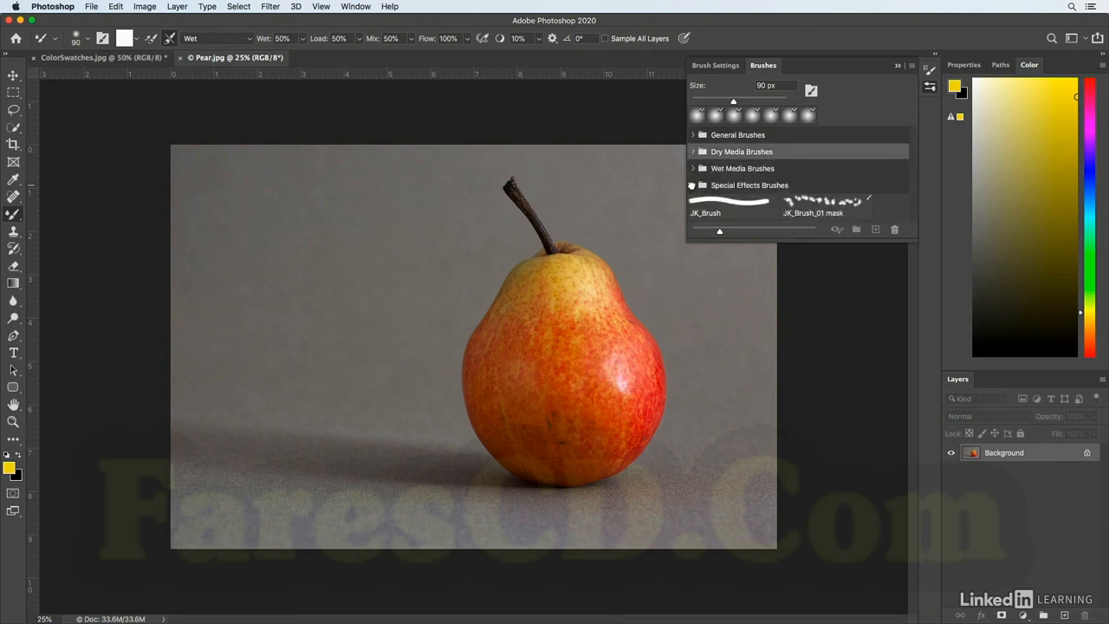
pyautogui.click(693, 186)
pyautogui.click(694, 185)
pyautogui.click(911, 66)
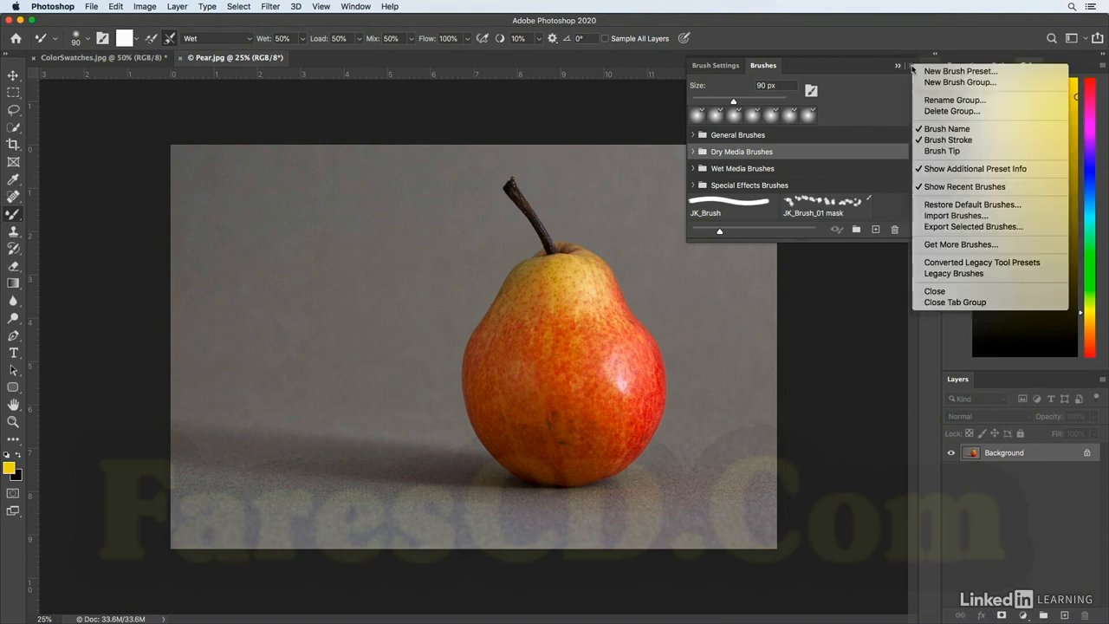
pyautogui.click(958, 273)
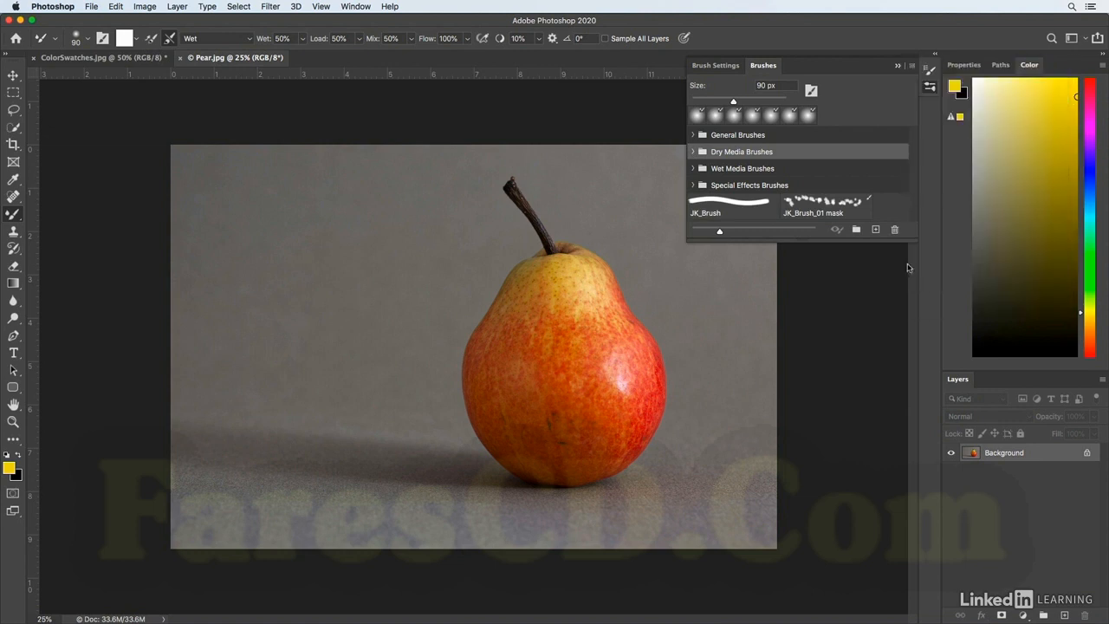
pyautogui.click(641, 217)
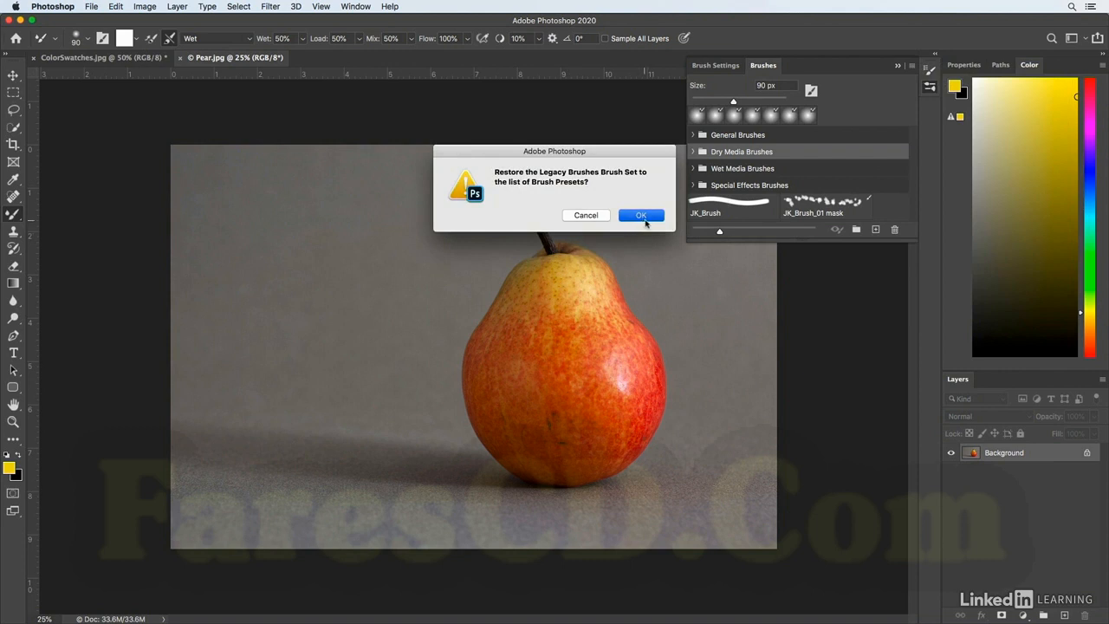
# Choose the Rough Dry Brush preset from the Wet Media Brushes group inside Legacy Brushes
pyautogui.scroll(-1, 787, 201)
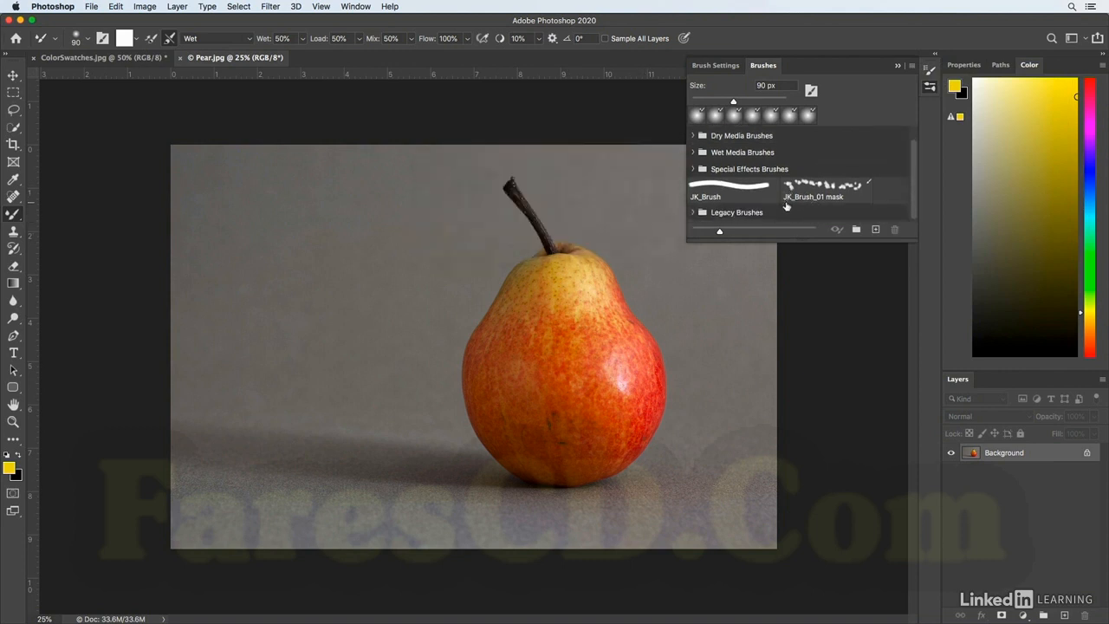
pyautogui.click(691, 212)
pyautogui.scroll(-5, 756, 217)
pyautogui.scroll(-5, 756, 217)
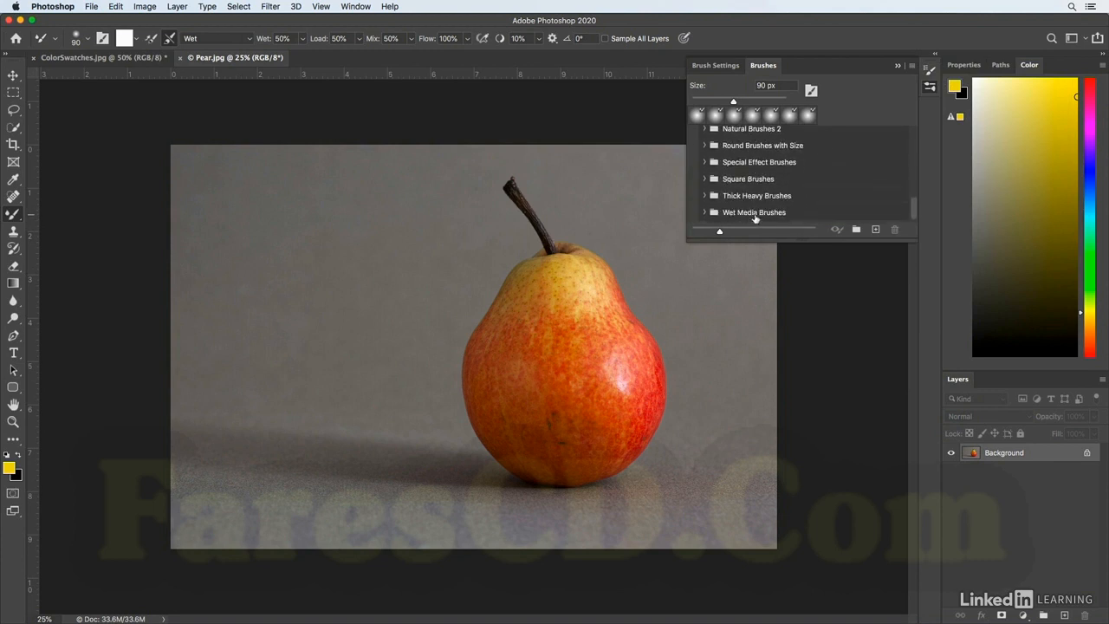
pyautogui.click(707, 212)
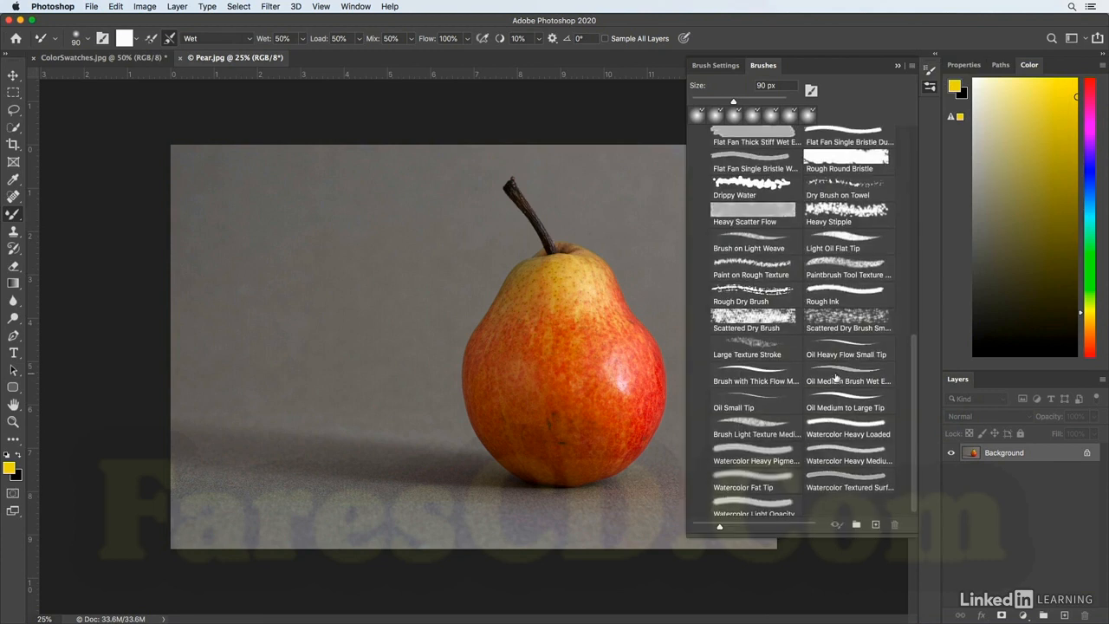
pyautogui.click(738, 298)
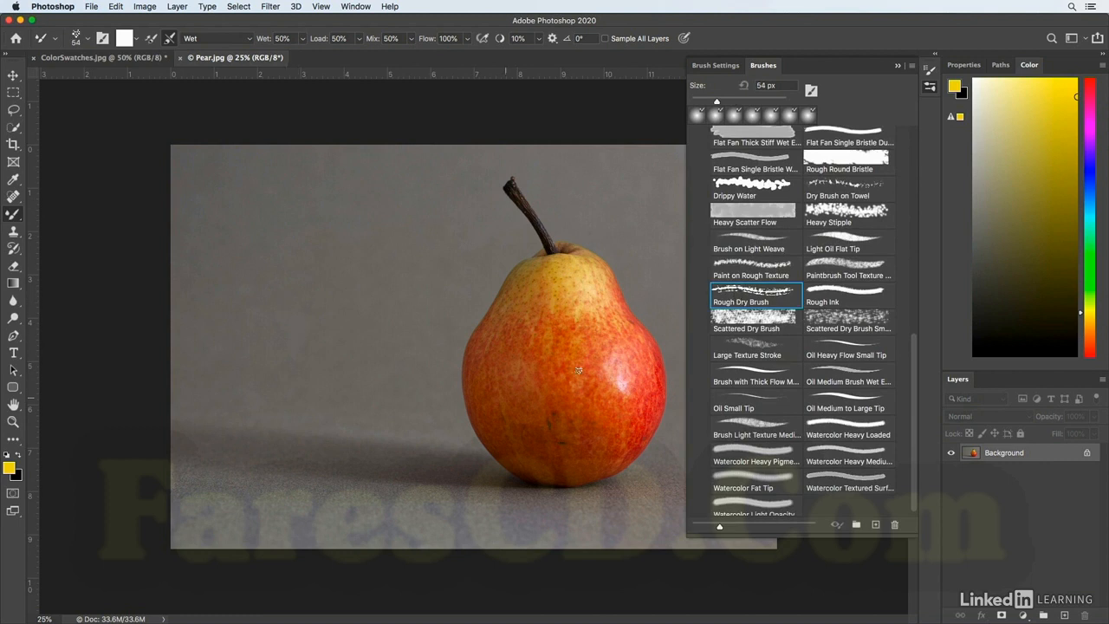
pyautogui.click(932, 85)
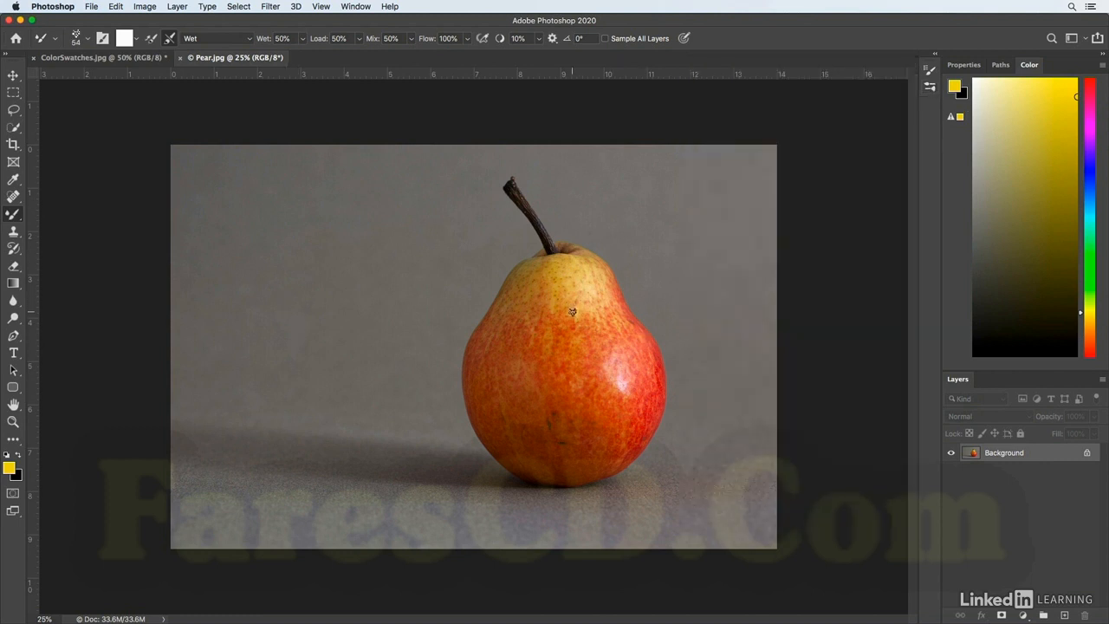
# Enlarge the brush to 175 px and smear paint along the pear's left side, following its contour and redoing the first stroke
pyautogui.press(']')
pyautogui.press(']')
pyautogui.press(']')
pyautogui.press(']')
pyautogui.press(']')
pyautogui.press(']')
pyautogui.moveTo(528, 464)
pyautogui.mouseDown()
pyautogui.moveTo(491, 423)
pyautogui.moveTo(480, 368)
pyautogui.moveTo(481, 413)
pyautogui.moveTo(496, 451)
pyautogui.moveTo(527, 473)
pyautogui.moveTo(493, 440)
pyautogui.moveTo(476, 375)
pyautogui.moveTo(505, 462)
pyautogui.moveTo(487, 437)
pyautogui.moveTo(507, 443)
pyautogui.moveTo(477, 366)
pyautogui.moveTo(503, 315)
pyautogui.mouseUp()
pyautogui.press('super+z')
pyautogui.moveTo(478, 382)
pyautogui.mouseDown()
pyautogui.moveTo(477, 354)
pyautogui.moveTo(526, 277)
pyautogui.moveTo(490, 343)
pyautogui.moveTo(517, 286)
pyautogui.moveTo(525, 274)
pyautogui.moveTo(531, 311)
pyautogui.moveTo(539, 284)
pyautogui.mouseUp()
# Rotate the canvas view to -122° and blend strokes across the pear's middle and yellow neck along its curve
pyautogui.press('r')
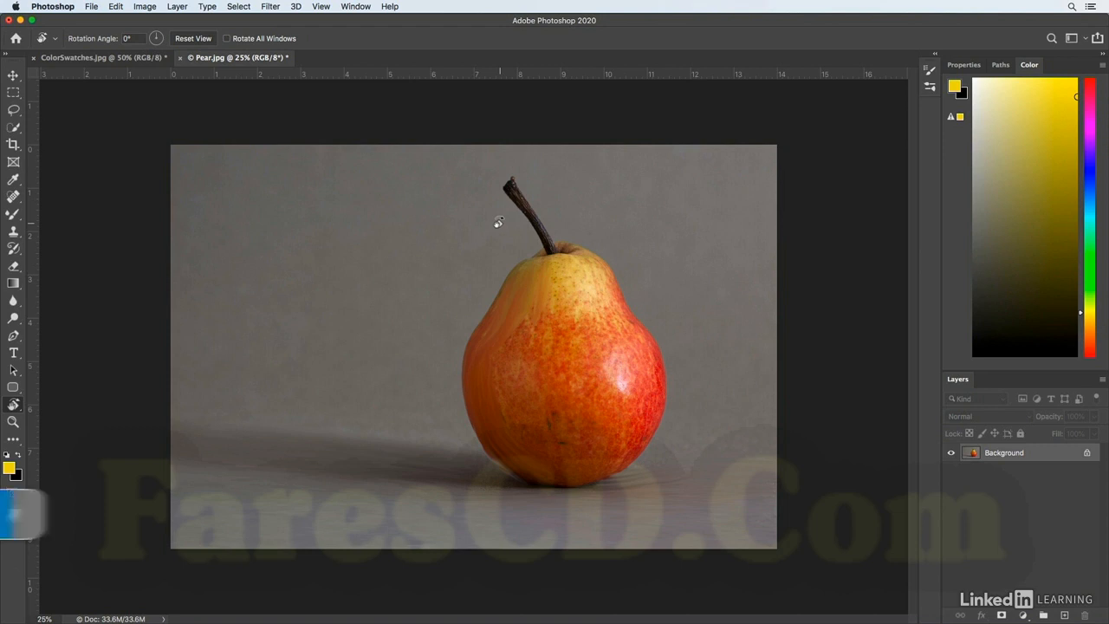
pyautogui.moveTo(506, 228)
pyautogui.mouseDown()
pyautogui.moveTo(577, 245)
pyautogui.moveTo(411, 223)
pyautogui.moveTo(289, 302)
pyautogui.moveTo(260, 408)
pyautogui.mouseUp()
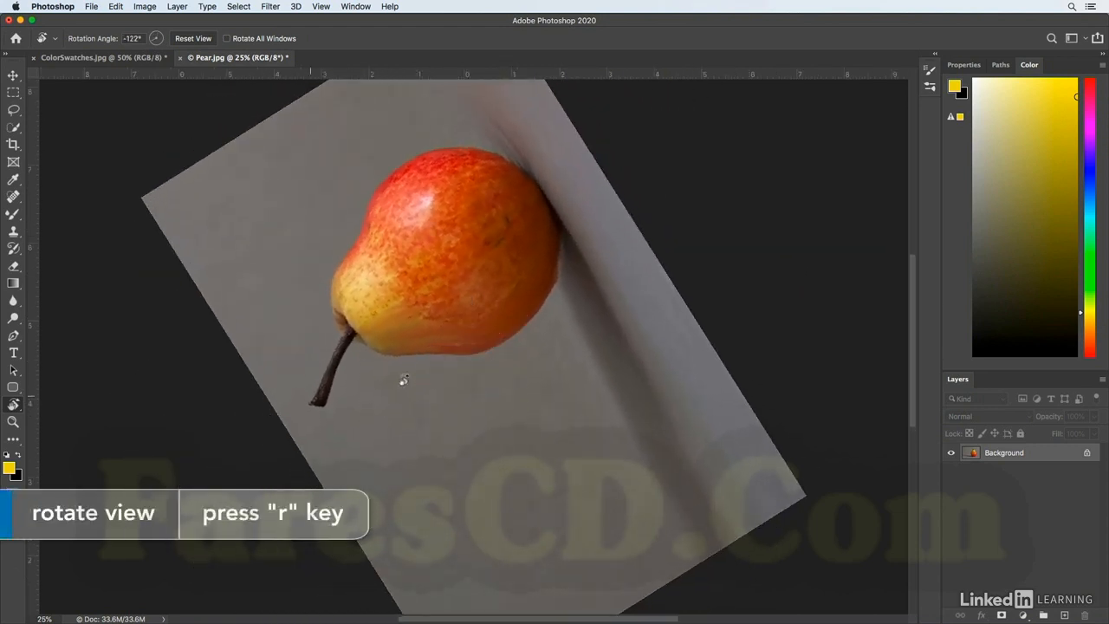
pyautogui.press('b')
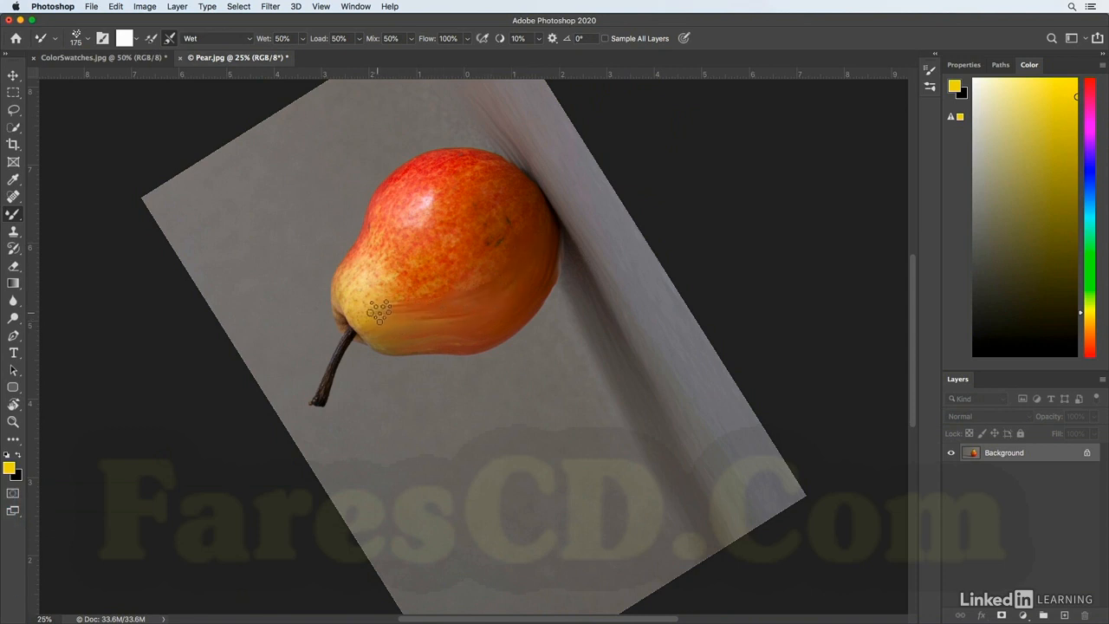
pyautogui.moveTo(475, 275); pyautogui.dragTo(525, 217)
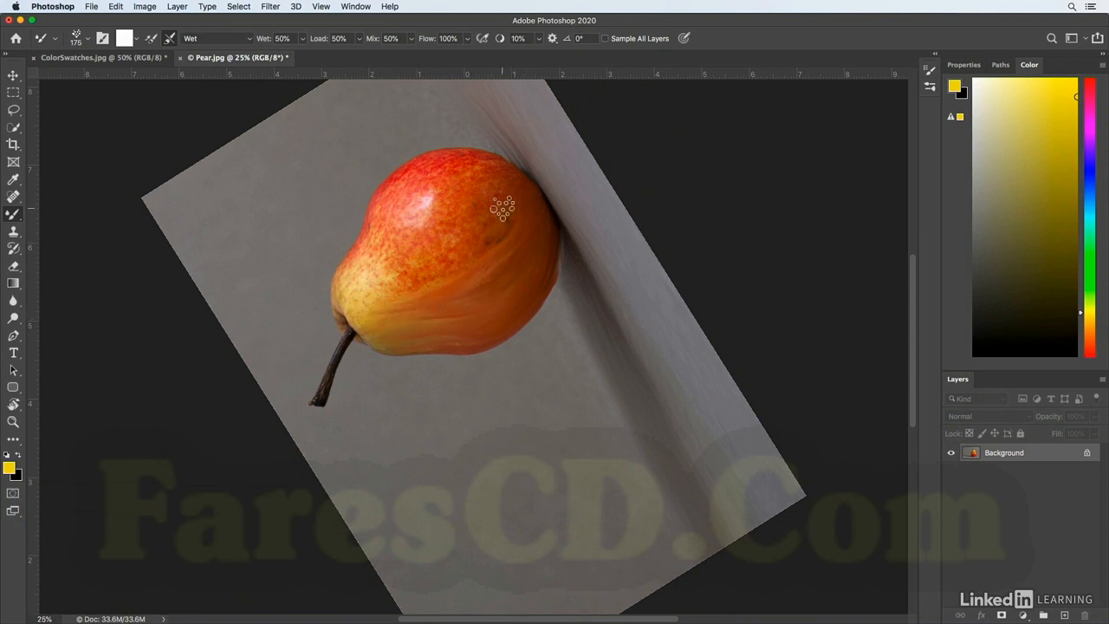
pyautogui.moveTo(409, 293)
pyautogui.mouseDown()
pyautogui.moveTo(504, 219)
pyautogui.moveTo(512, 196)
pyautogui.moveTo(506, 218)
pyautogui.moveTo(462, 255)
pyautogui.moveTo(417, 284)
pyautogui.moveTo(347, 297)
pyautogui.mouseUp()
pyautogui.moveTo(390, 270)
pyautogui.mouseDown()
pyautogui.moveTo(462, 227)
pyautogui.moveTo(511, 180)
pyautogui.moveTo(471, 176)
pyautogui.moveTo(377, 248)
pyautogui.mouseUp()
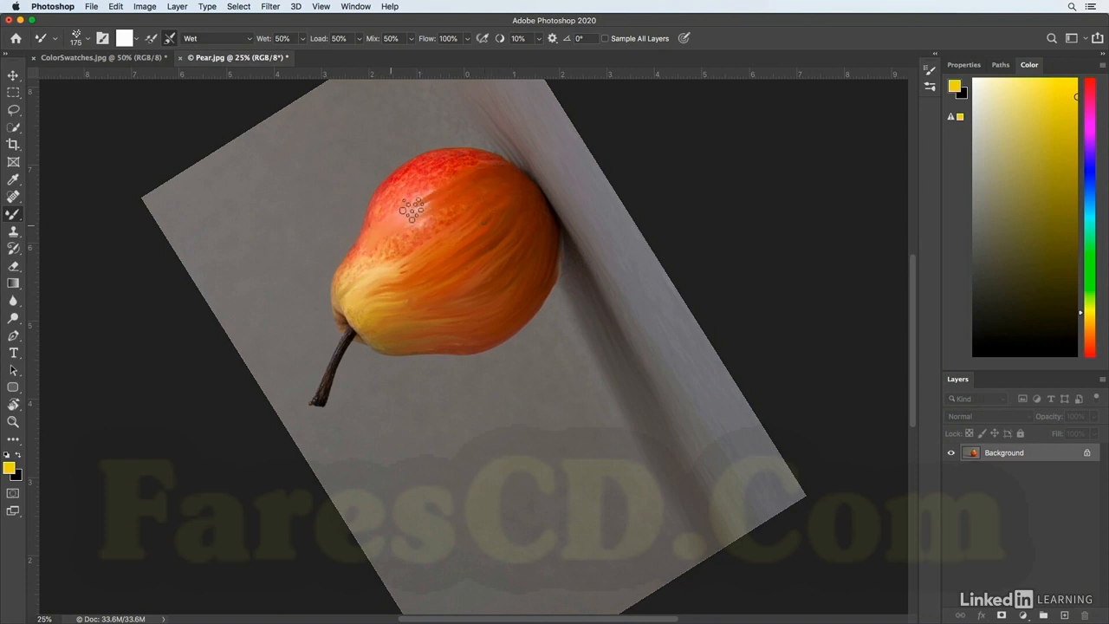
# Blend the pear's red side with the canvas view rotated to -37°, and reset the view rotation
pyautogui.press('r')
pyautogui.moveTo(465, 184); pyautogui.dragTo(601, 315)
pyautogui.moveTo(573, 269)
pyautogui.mouseDown()
pyautogui.moveTo(615, 339)
pyautogui.moveTo(575, 298)
pyautogui.moveTo(548, 249)
pyautogui.moveTo(550, 229)
pyautogui.moveTo(528, 212)
pyautogui.moveTo(622, 260)
pyautogui.moveTo(658, 349)
pyautogui.moveTo(635, 258)
pyautogui.moveTo(593, 232)
pyautogui.moveTo(524, 215)
pyautogui.moveTo(521, 233)
pyautogui.moveTo(562, 265)
pyautogui.mouseUp()
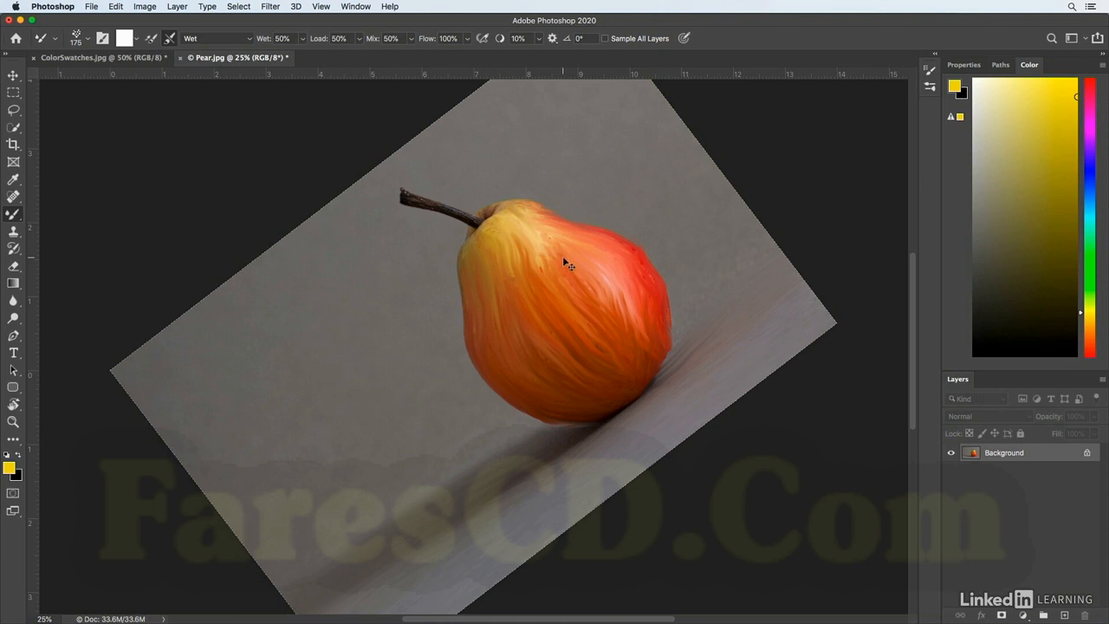
pyautogui.press('r')
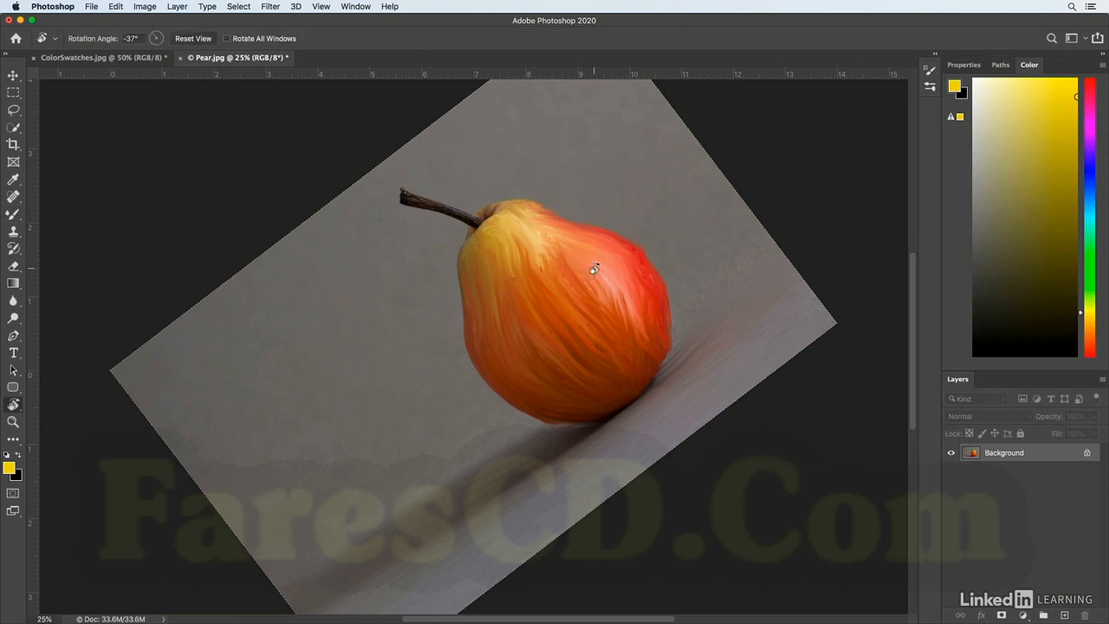
pyautogui.click(197, 39)
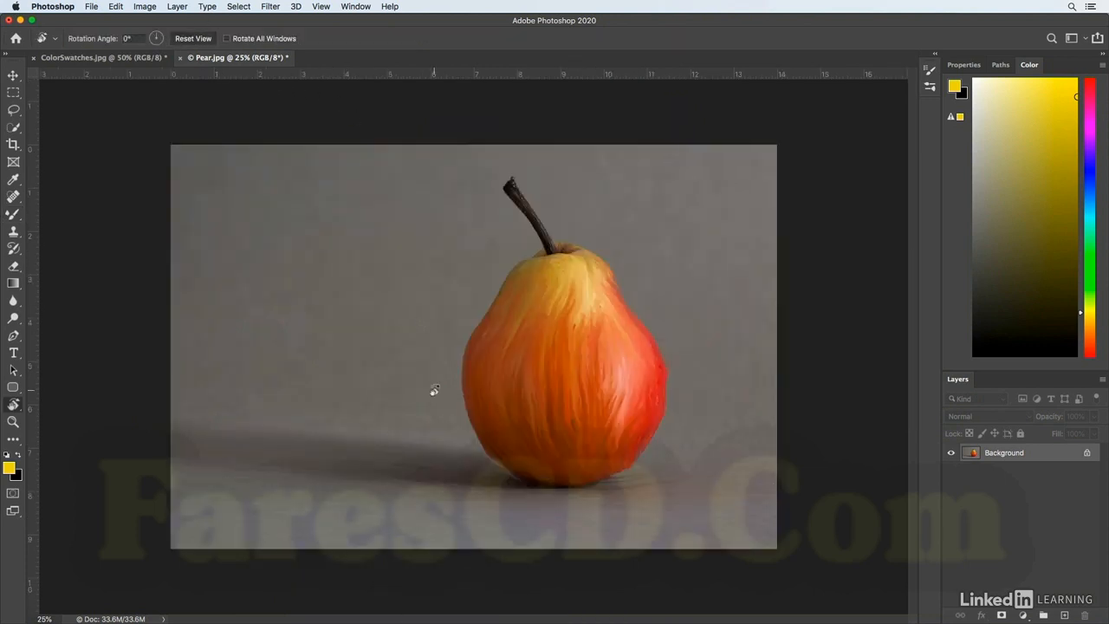
# Reduce the Mixer Brush size to 70 px and smear the pear's stem
pyautogui.press('b')
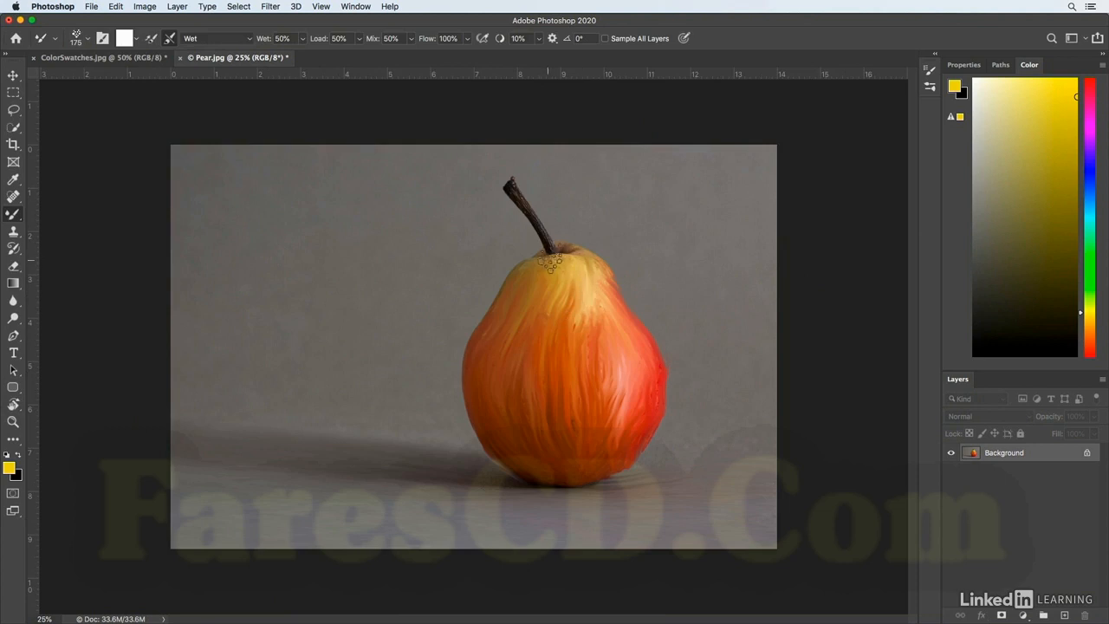
pyautogui.press('[')
pyautogui.press('[')
pyautogui.press('[')
pyautogui.press('[')
pyautogui.press('[')
pyautogui.press('[')
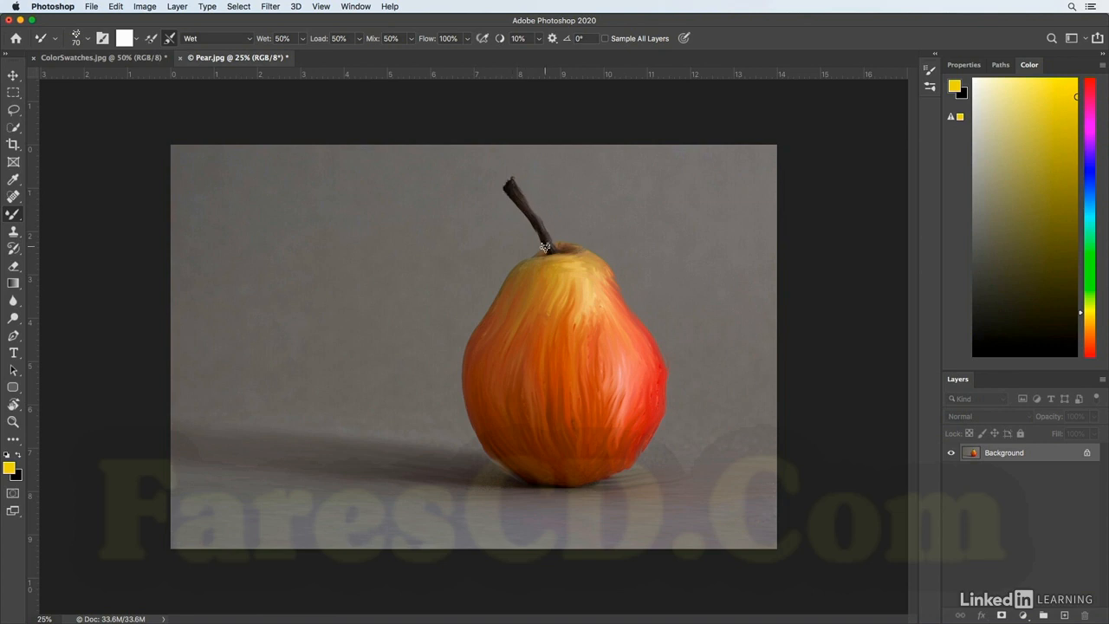
# Paint white highlights on the pear's right side and neck with brush loading after each stroke on, and blend them with loading off
pyautogui.click(151, 38)
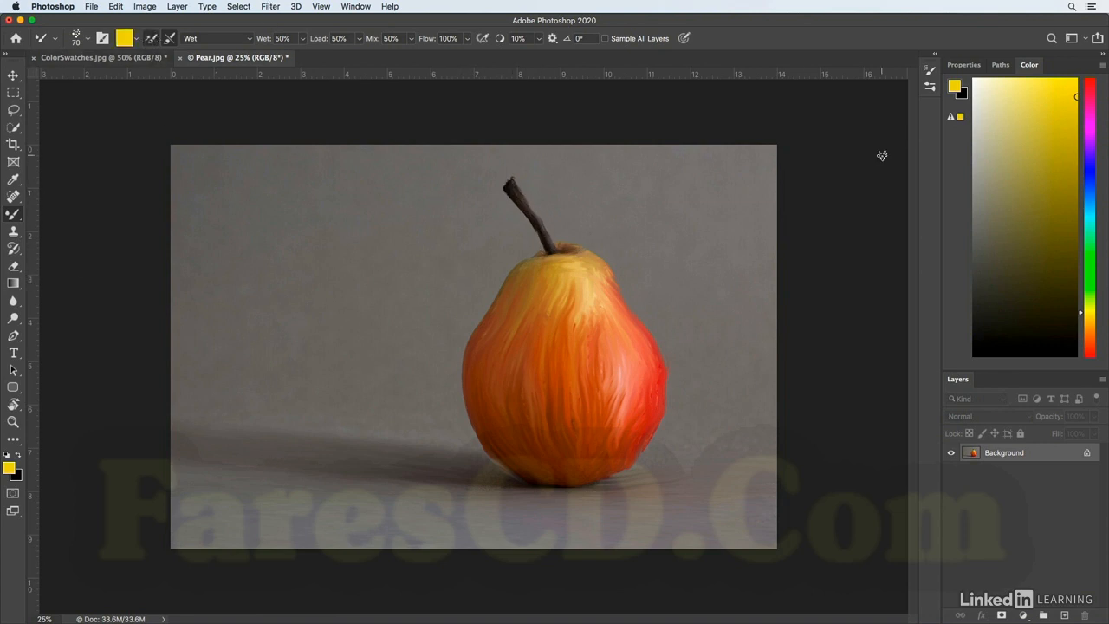
pyautogui.click(973, 79)
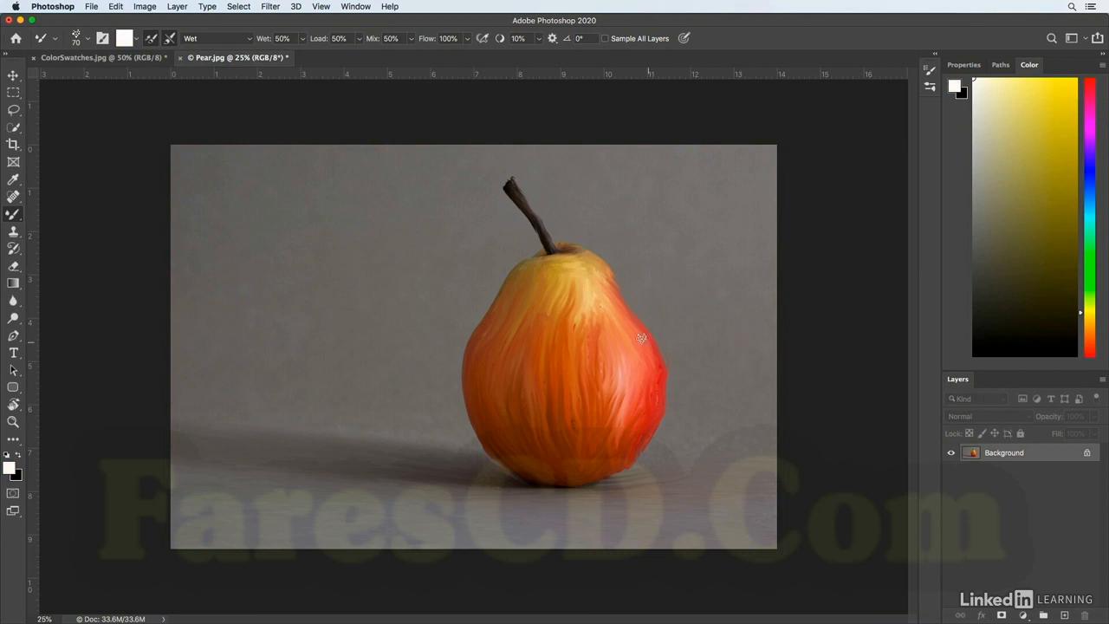
pyautogui.moveTo(594, 334)
pyautogui.mouseDown()
pyautogui.moveTo(617, 367)
pyautogui.moveTo(618, 413)
pyautogui.mouseUp()
pyautogui.moveTo(603, 336); pyautogui.dragTo(619, 403)
pyautogui.moveTo(589, 299); pyautogui.dragTo(590, 332)
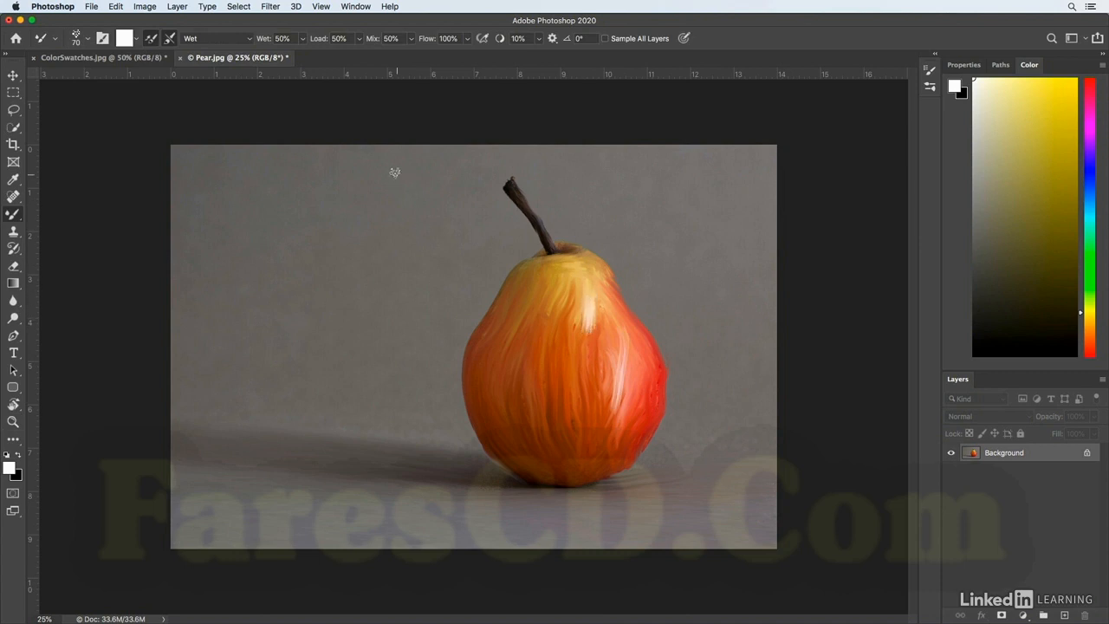
pyautogui.click(151, 39)
pyautogui.moveTo(598, 322)
pyautogui.mouseDown()
pyautogui.moveTo(594, 299)
pyautogui.moveTo(584, 332)
pyautogui.mouseUp()
# Examine the Mixer Brush commands in the Tools keyboard shortcuts, including the shortcut entry for Toggle Mixer Brush Sample All Layers, and close the dialog
pyautogui.click(115, 6)
pyautogui.click(156, 452)
pyautogui.click(447, 170)
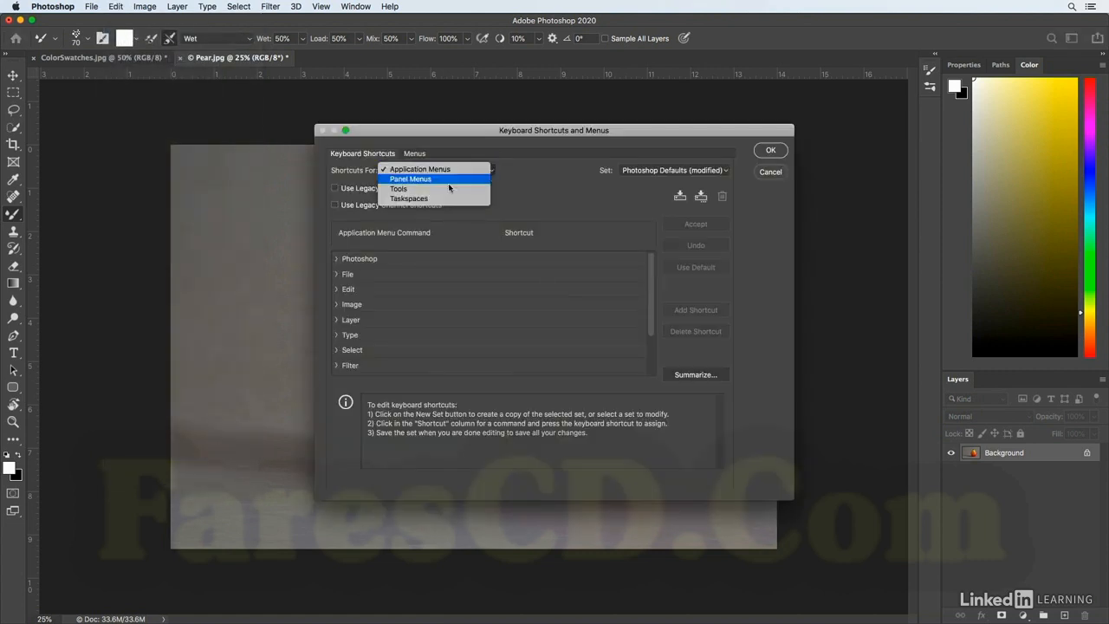
pyautogui.click(451, 191)
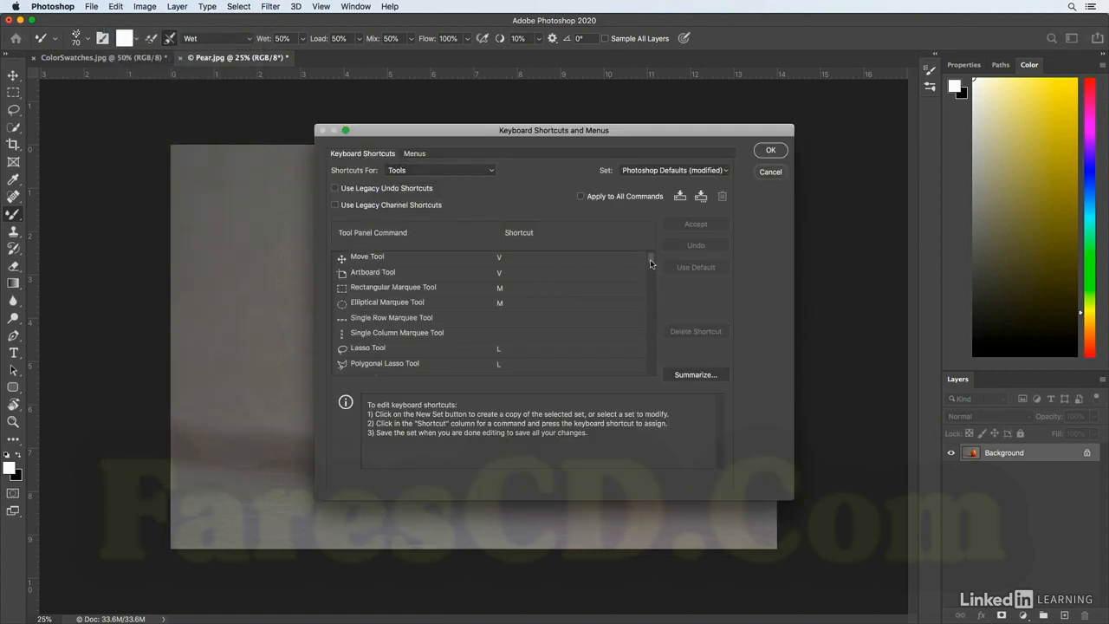
pyautogui.moveTo(651, 264); pyautogui.dragTo(642, 368)
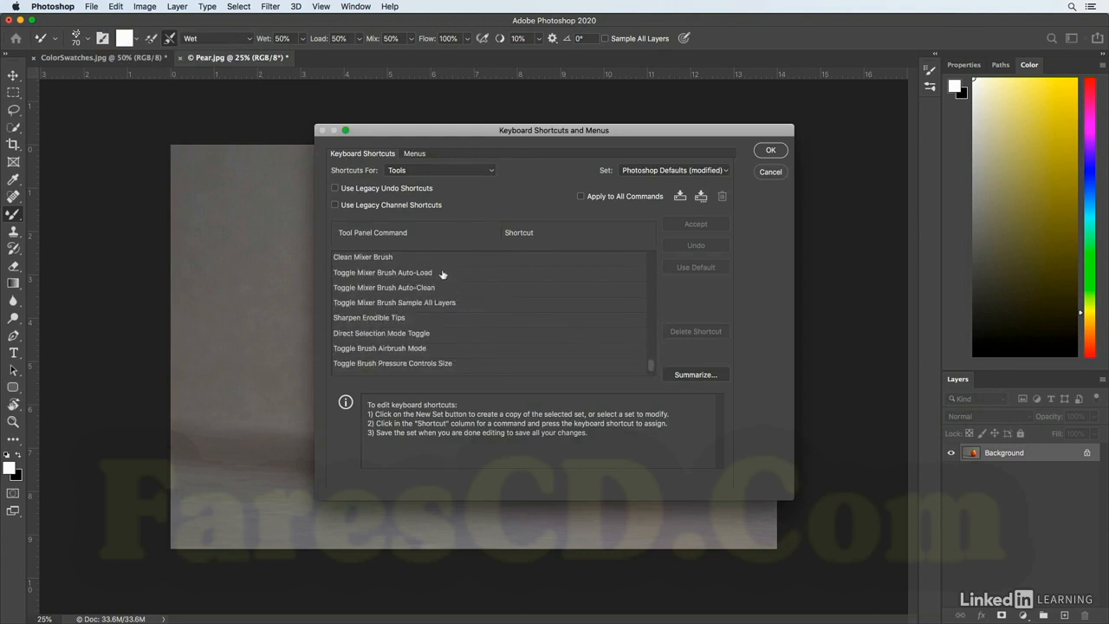
pyautogui.click(518, 305)
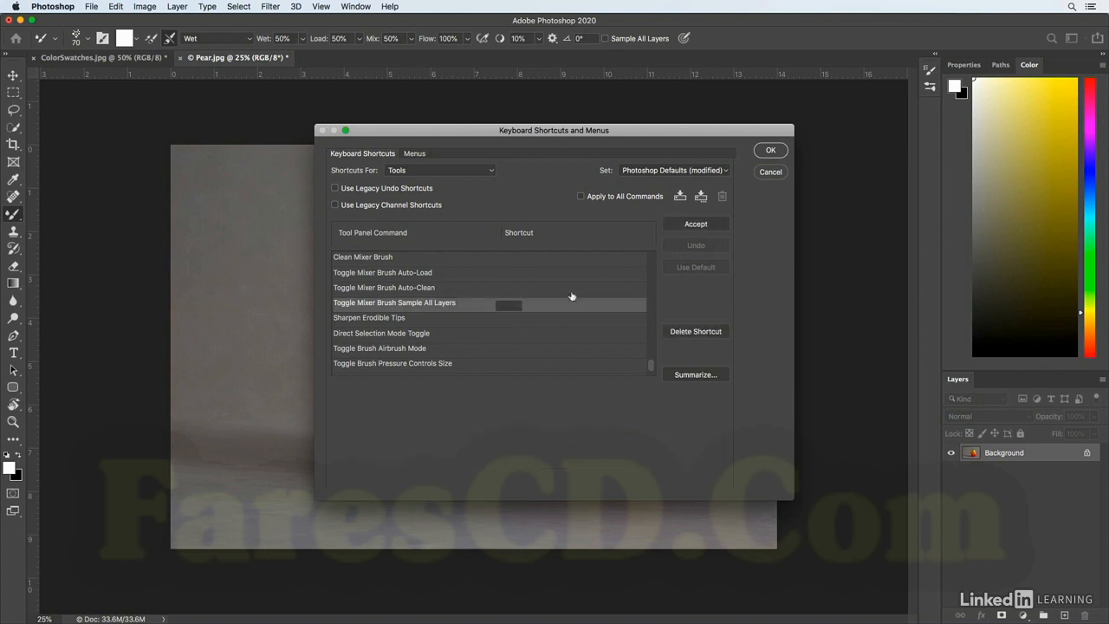
pyautogui.click(745, 252)
pyautogui.click(773, 157)
pyautogui.click(771, 153)
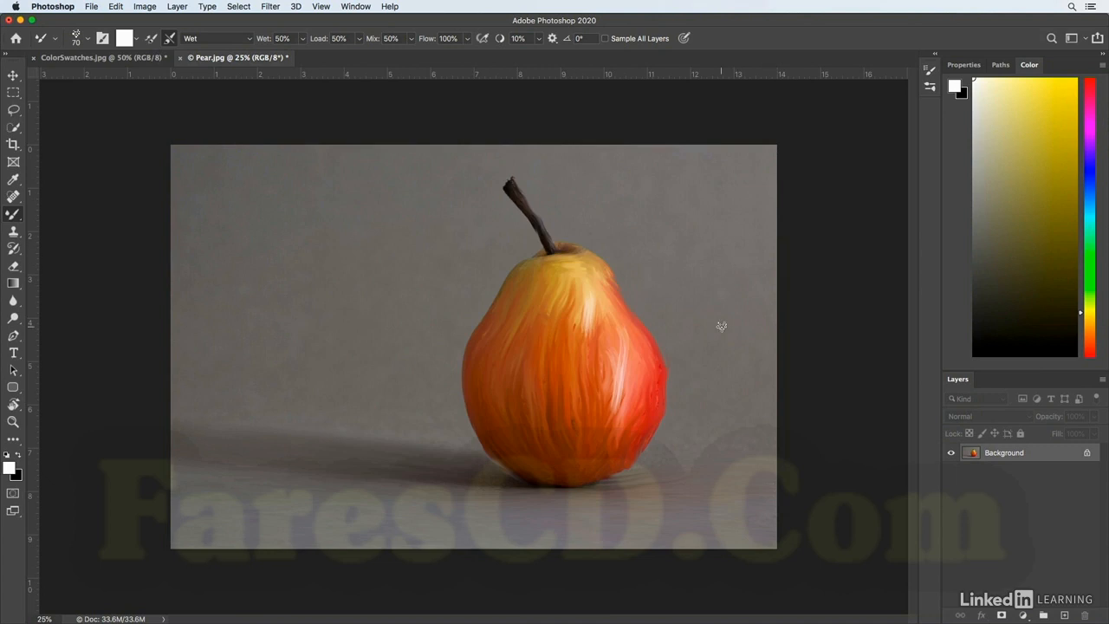